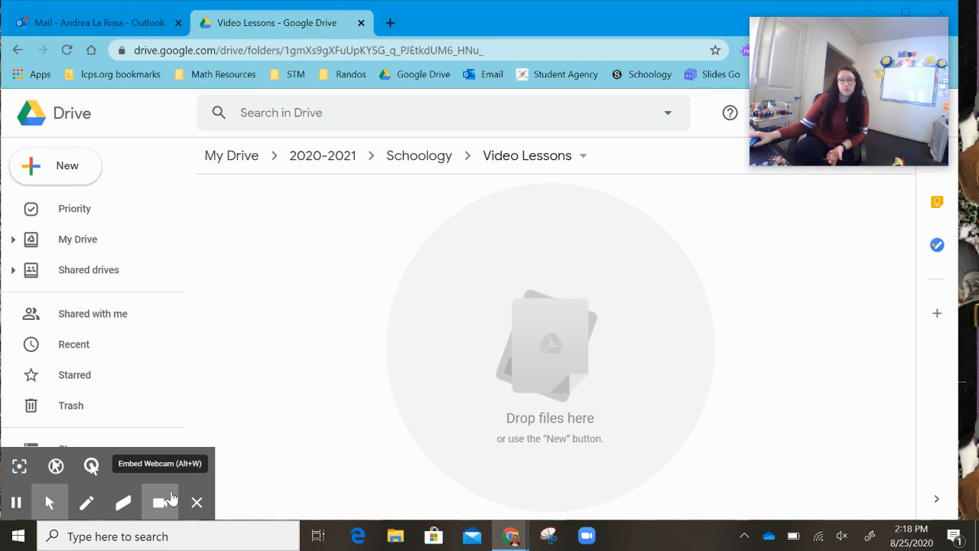
pyautogui.click(68, 169)
pyautogui.click(69, 169)
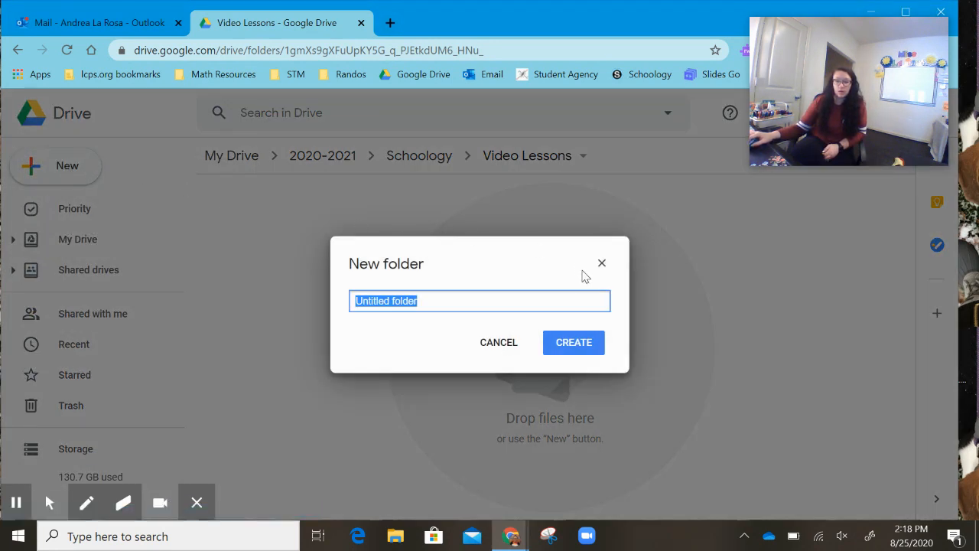
pyautogui.click(602, 263)
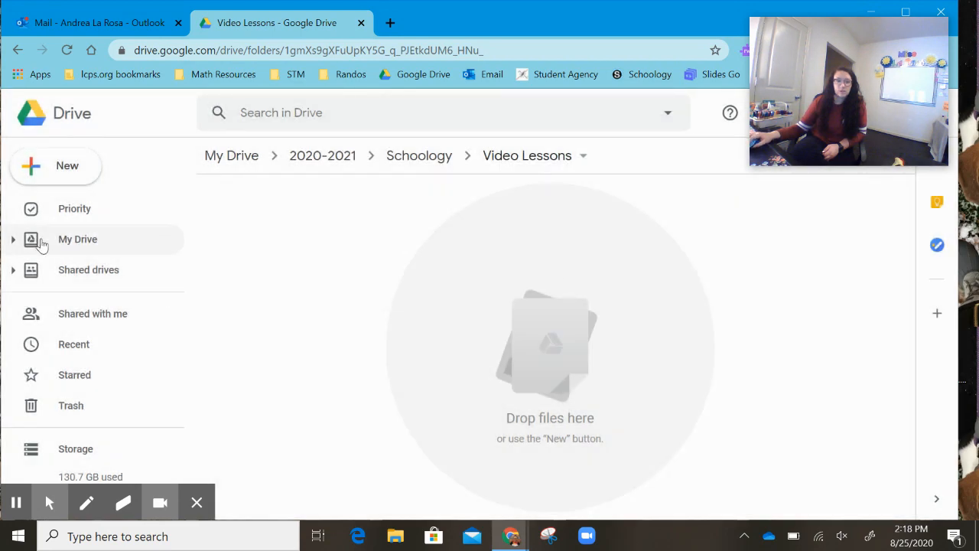
# - Create a new Google Drawings file in the Video Lessons folder
pyautogui.click(62, 170)
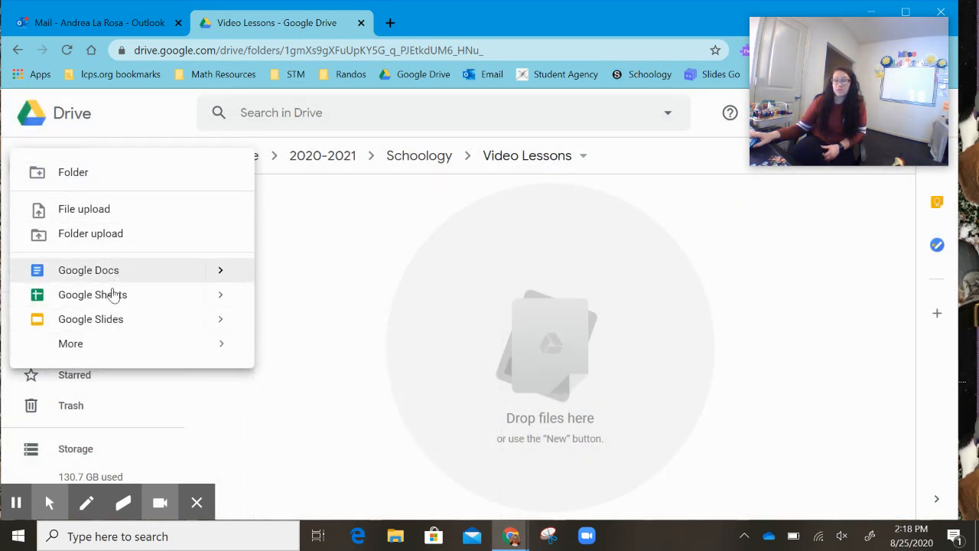
pyautogui.moveTo(92, 345)
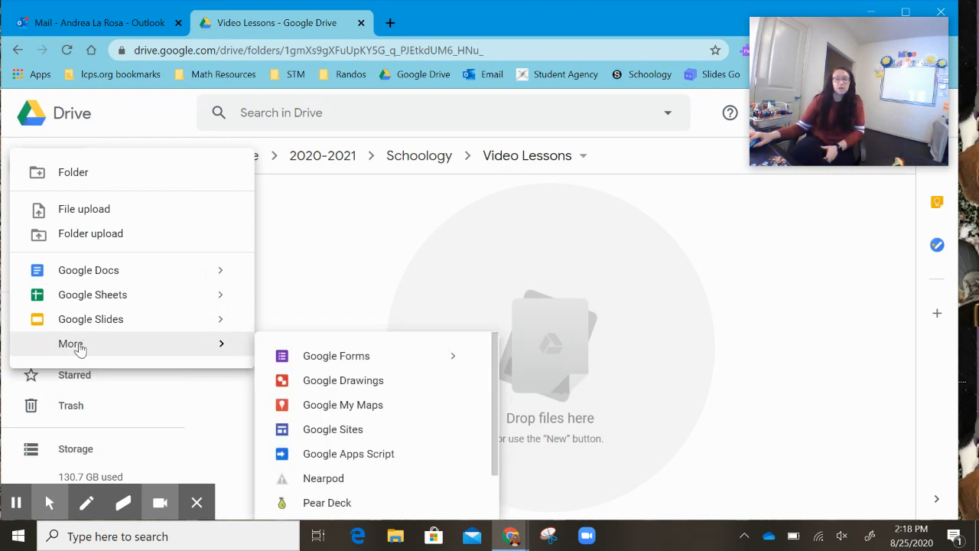
pyautogui.click(325, 382)
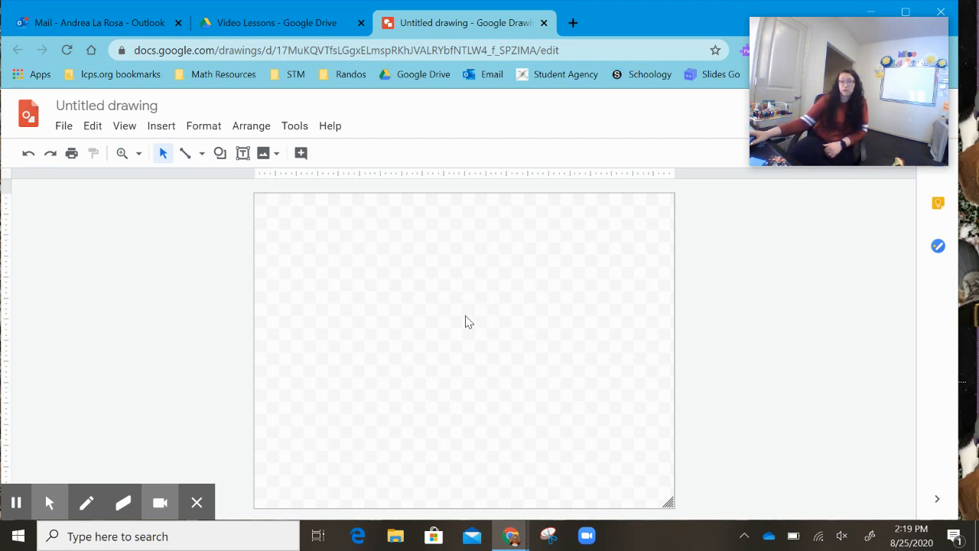
# - Set the drawing's background to solid yellow
pyautogui.rightClick(451, 285)
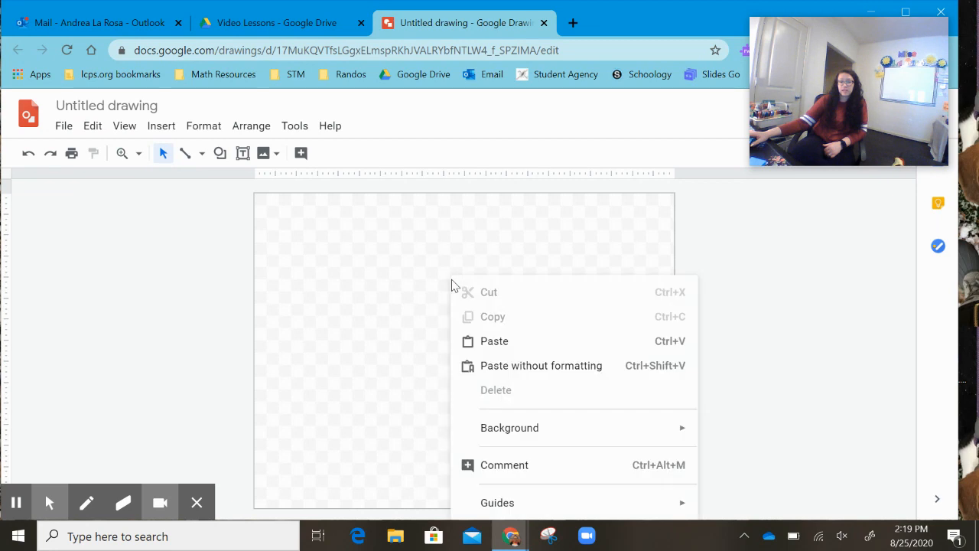
pyautogui.moveTo(535, 436)
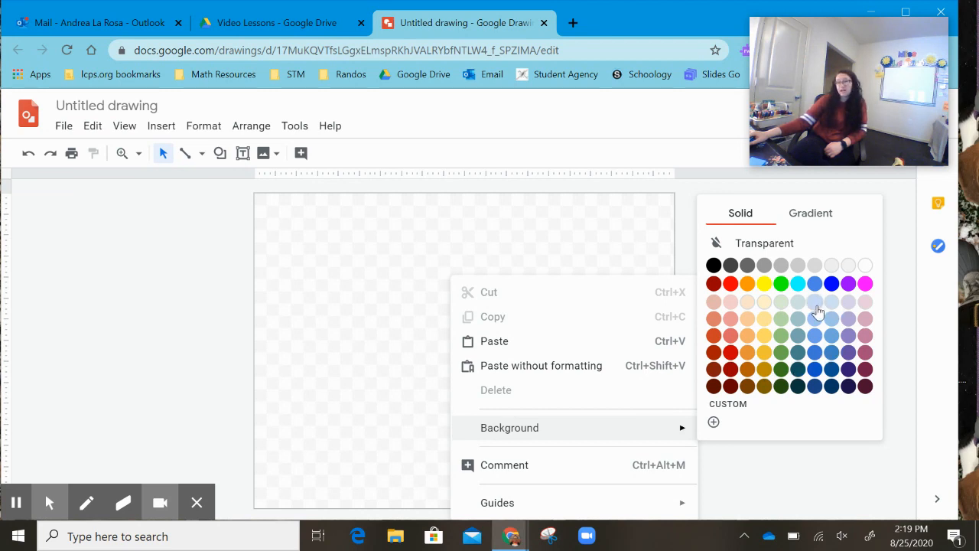
pyautogui.click(797, 218)
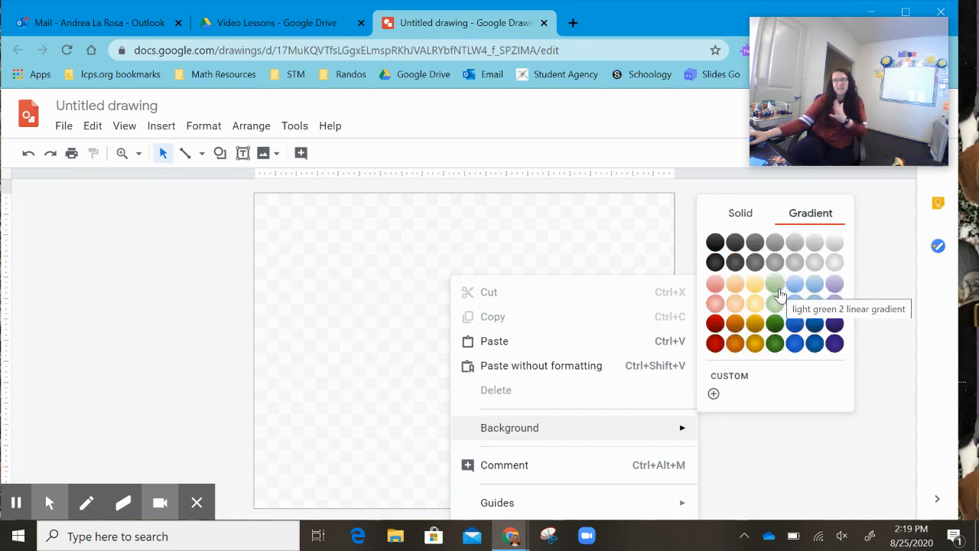
pyautogui.click(752, 220)
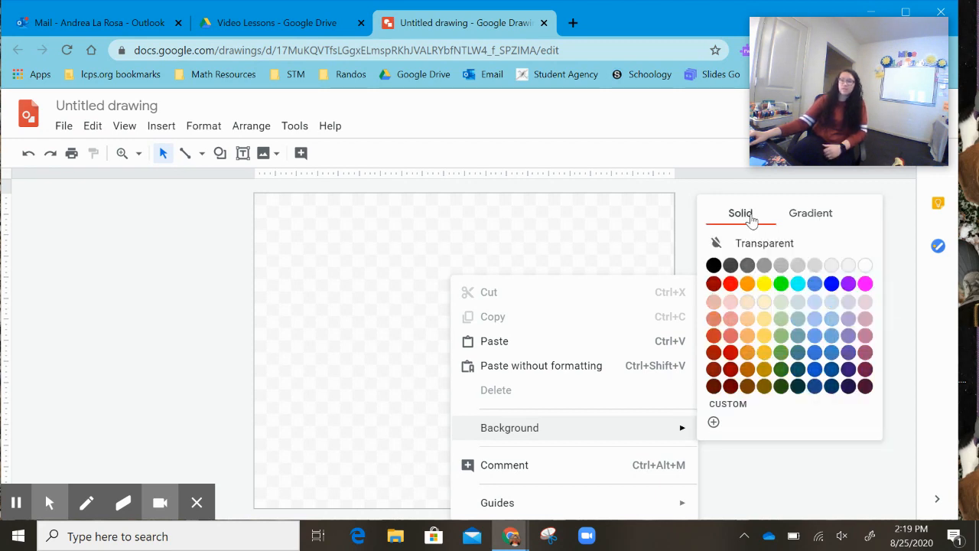
pyautogui.click(765, 285)
# - Set a custom background colour #fefe96f3, lightening the yellow and adding slight transparency
pyautogui.rightClick(553, 361)
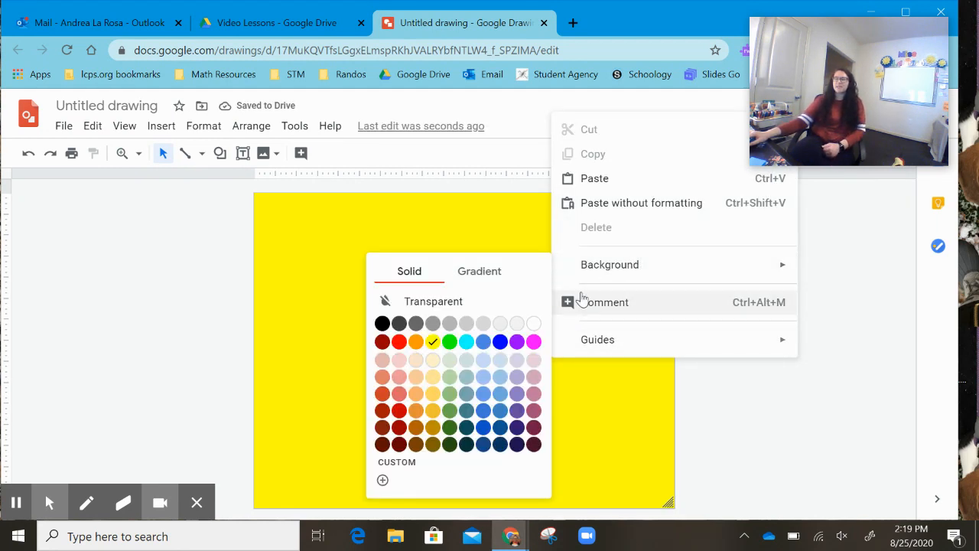
pyautogui.moveTo(564, 274)
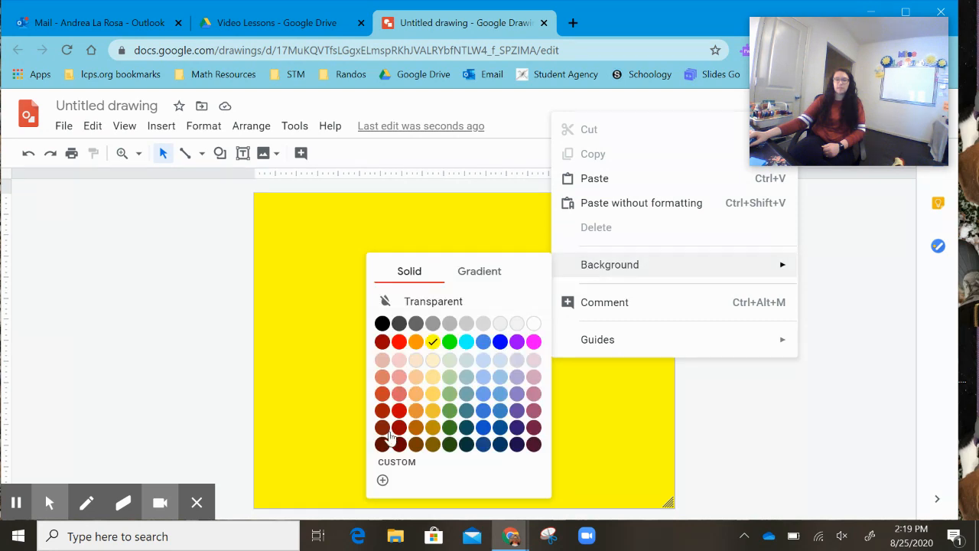
pyautogui.click(403, 464)
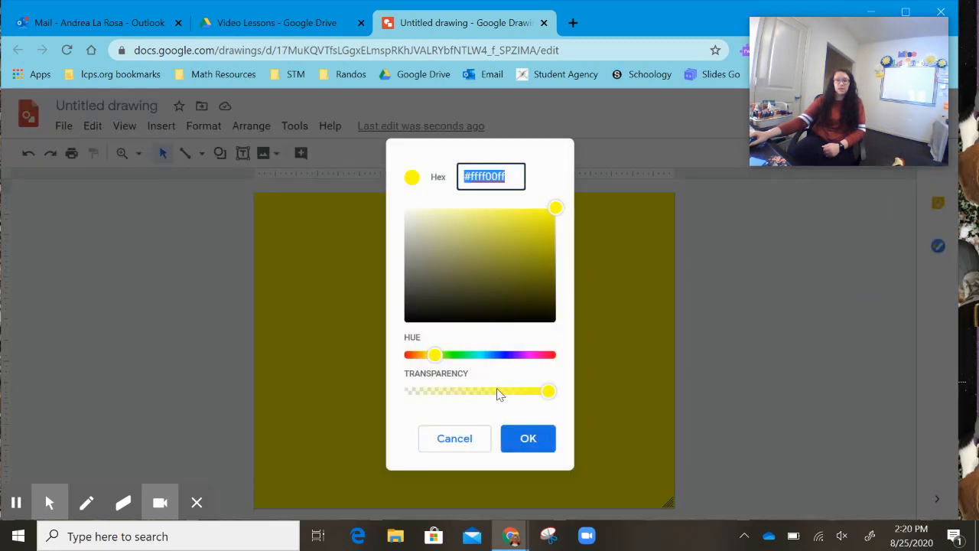
pyautogui.moveTo(497, 389); pyautogui.dragTo(488, 392)
pyautogui.moveTo(550, 385)
pyautogui.mouseDown()
pyautogui.moveTo(534, 393)
pyautogui.moveTo(558, 389)
pyautogui.moveTo(545, 388)
pyautogui.mouseUp()
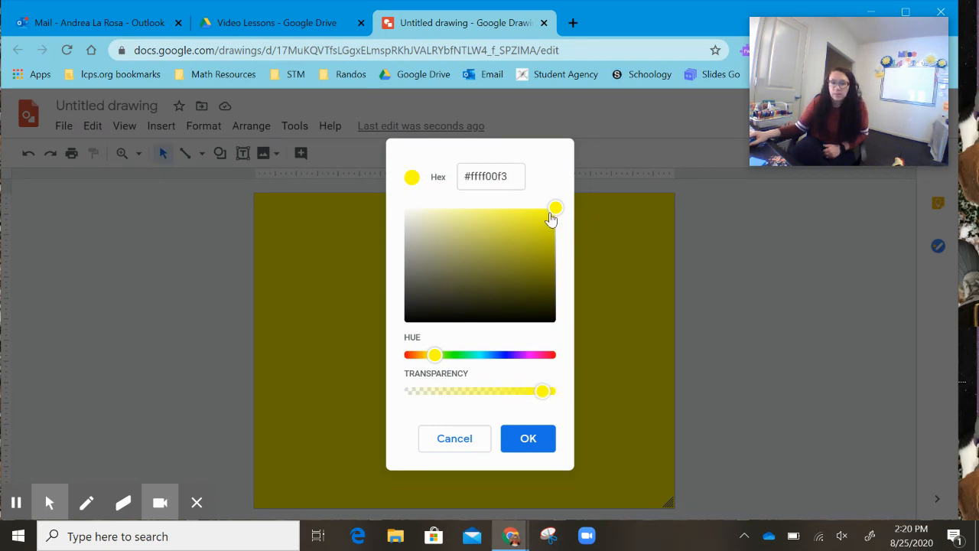
pyautogui.moveTo(553, 209); pyautogui.dragTo(466, 208)
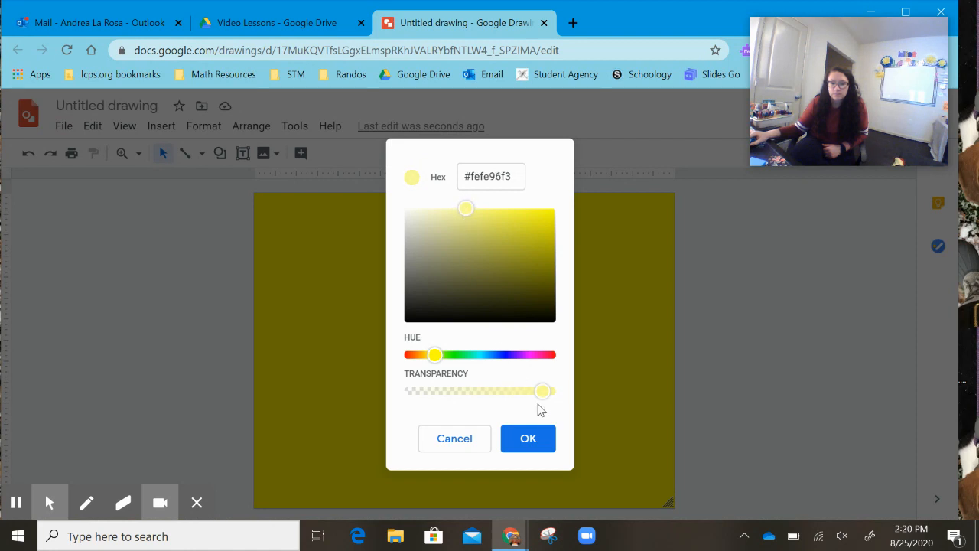
pyautogui.click(546, 447)
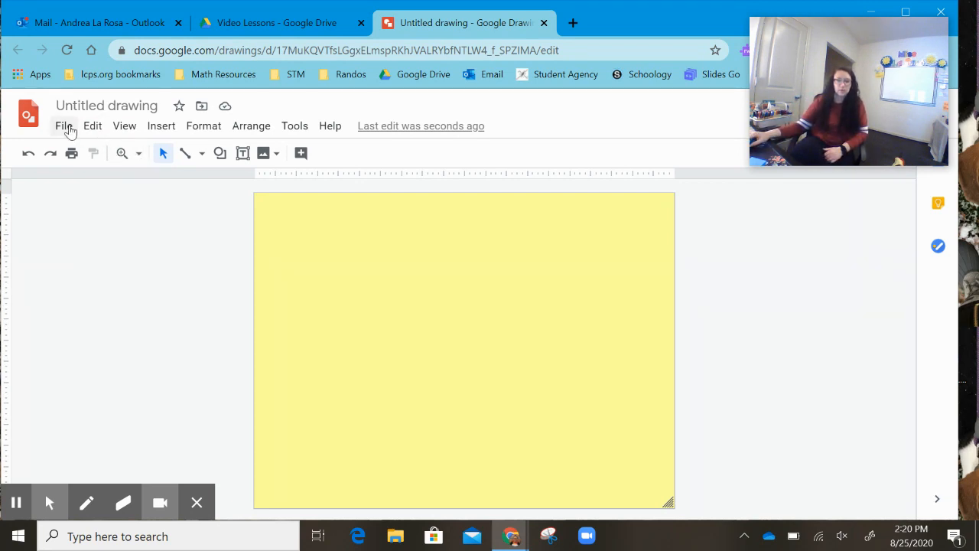
# - Change the page setup to Widescreen 16:9
pyautogui.click(64, 126)
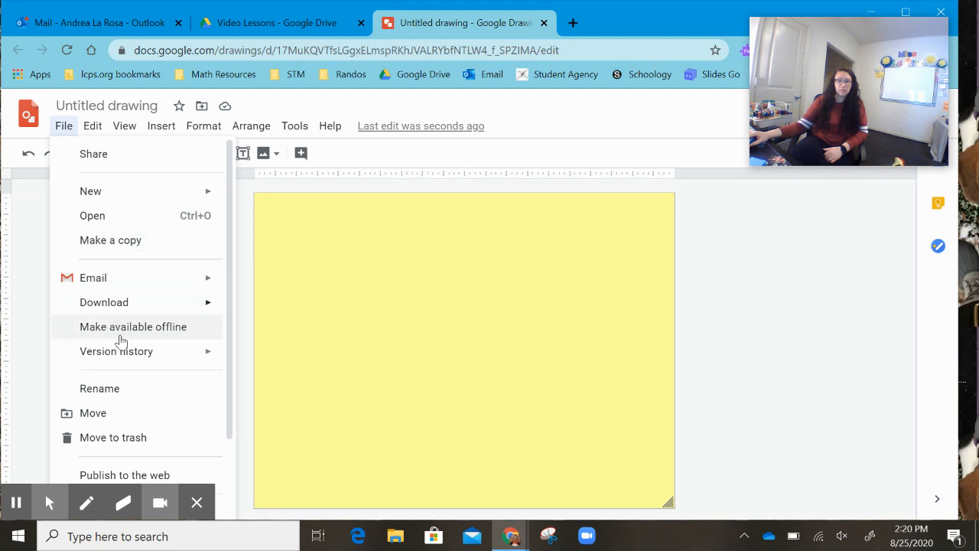
pyautogui.moveTo(129, 361)
pyautogui.scroll(-1, 129, 361)
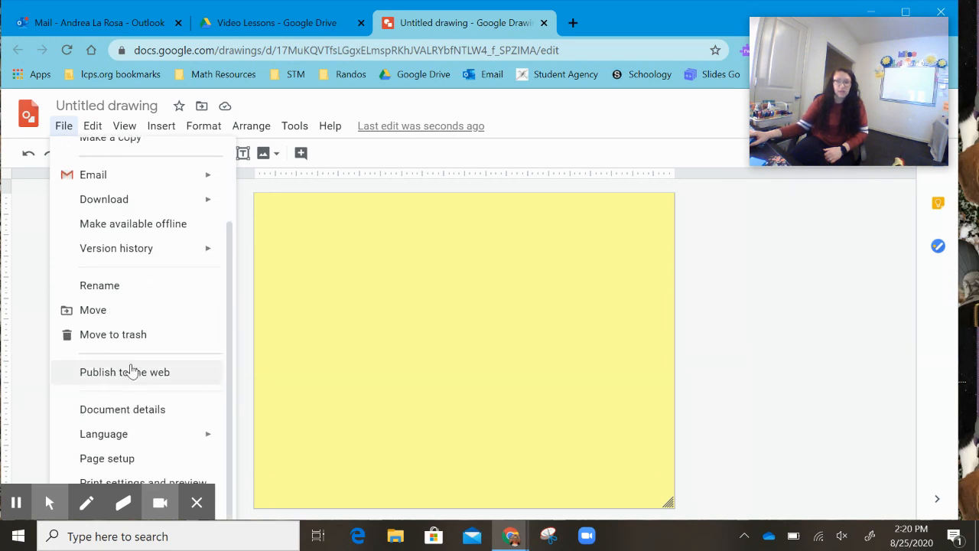
pyautogui.click(145, 461)
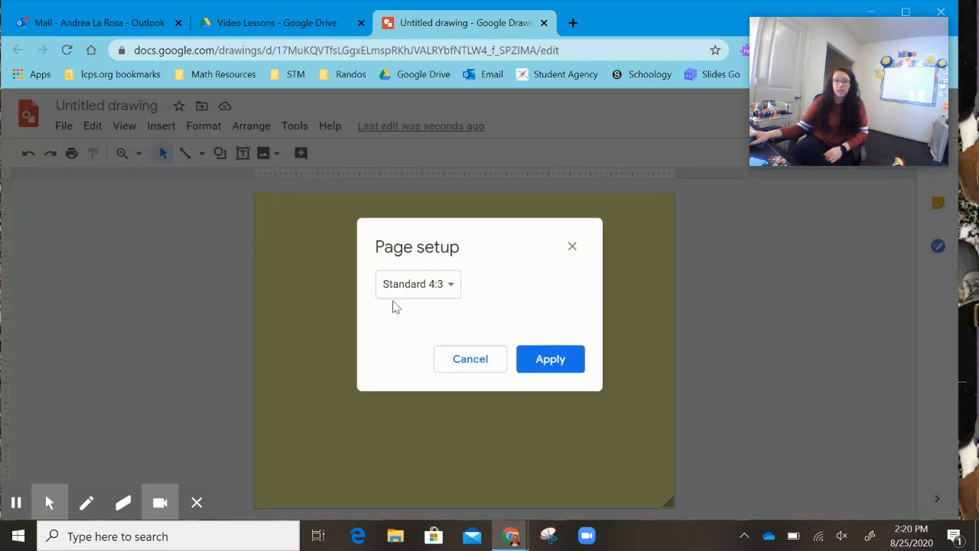
pyautogui.click(444, 289)
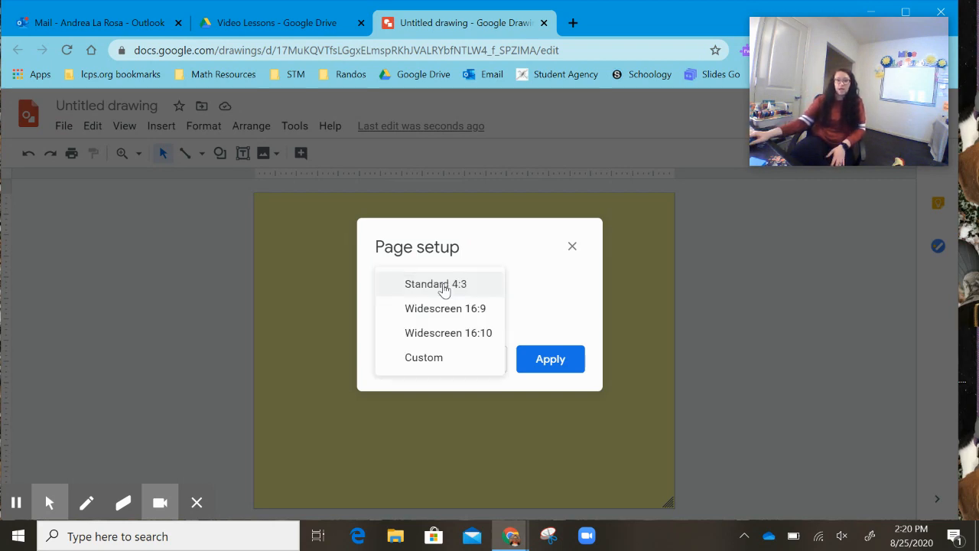
pyautogui.click(468, 318)
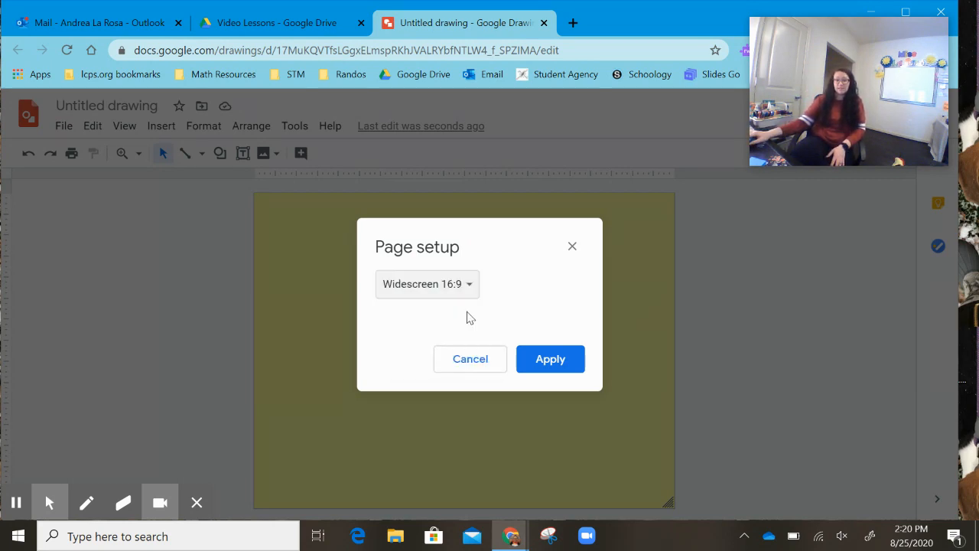
pyautogui.click(552, 359)
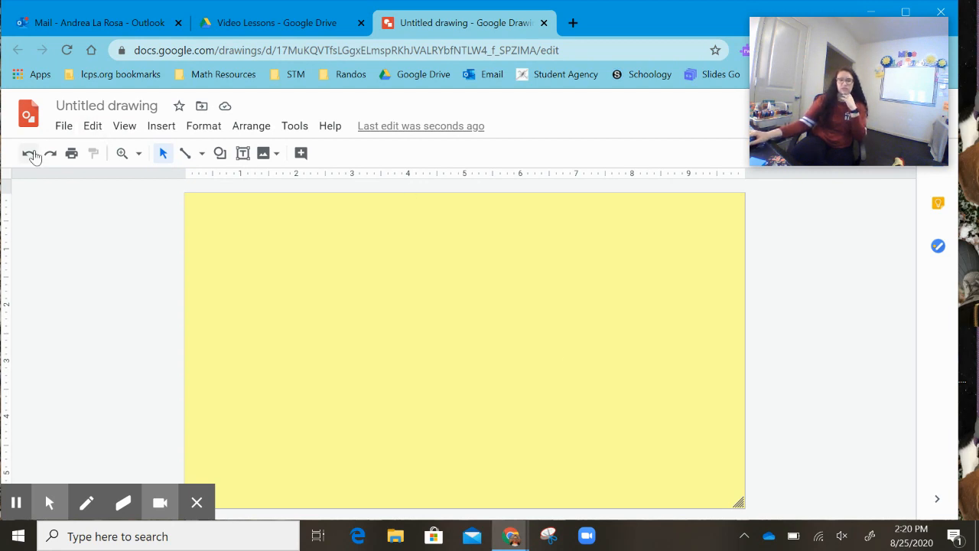
# - Change the page setup to Widescreen 16:10
pyautogui.click(64, 125)
pyautogui.scroll(-2, 93, 233)
pyautogui.moveTo(122, 436)
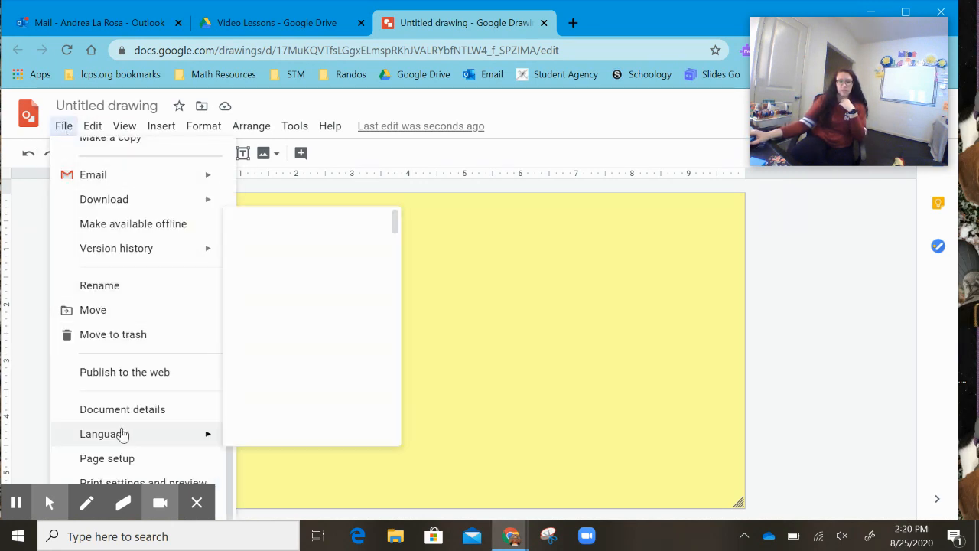
pyautogui.scroll(2, 125, 436)
pyautogui.scroll(-2, 130, 398)
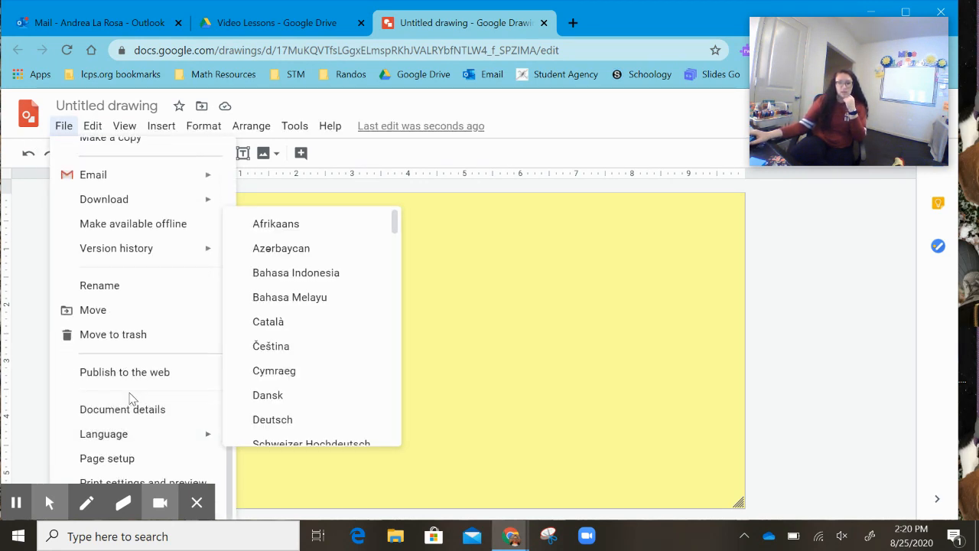
pyautogui.click(175, 459)
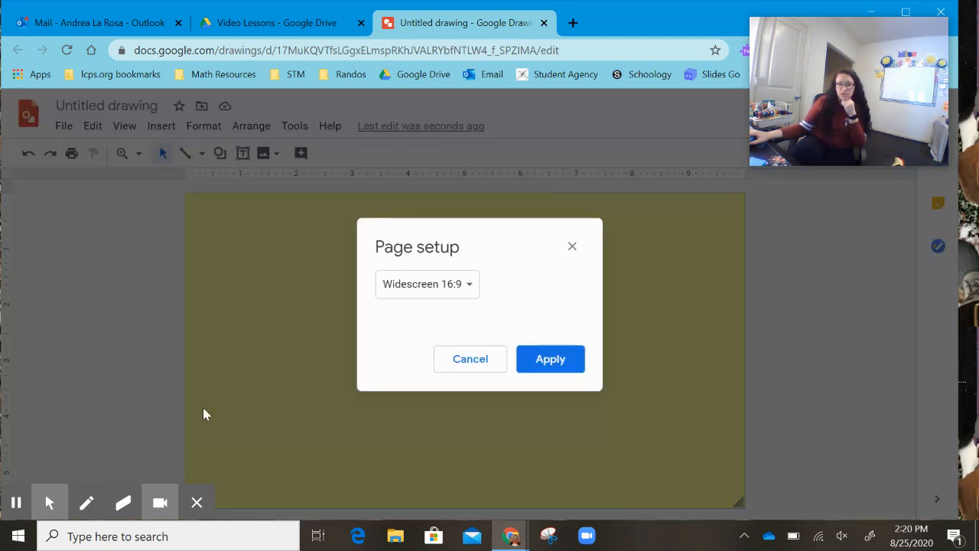
pyautogui.click(391, 280)
pyautogui.click(461, 309)
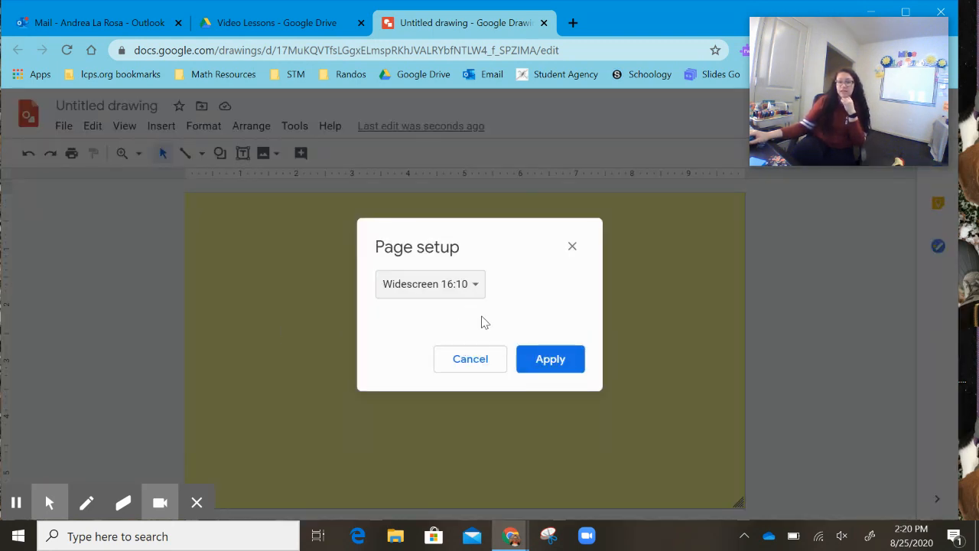
pyautogui.click(560, 363)
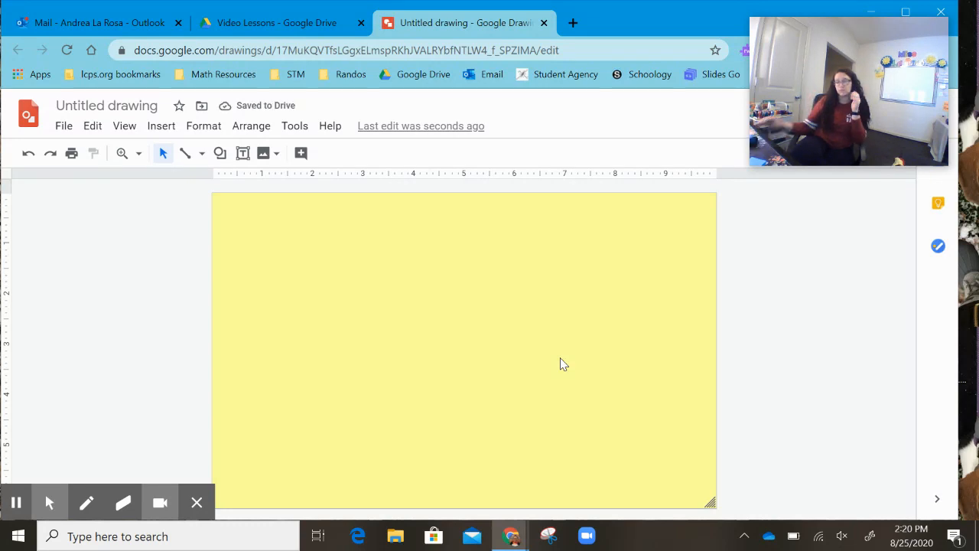
# - Set a custom page size of 1 by 5 inches
pyautogui.click(62, 127)
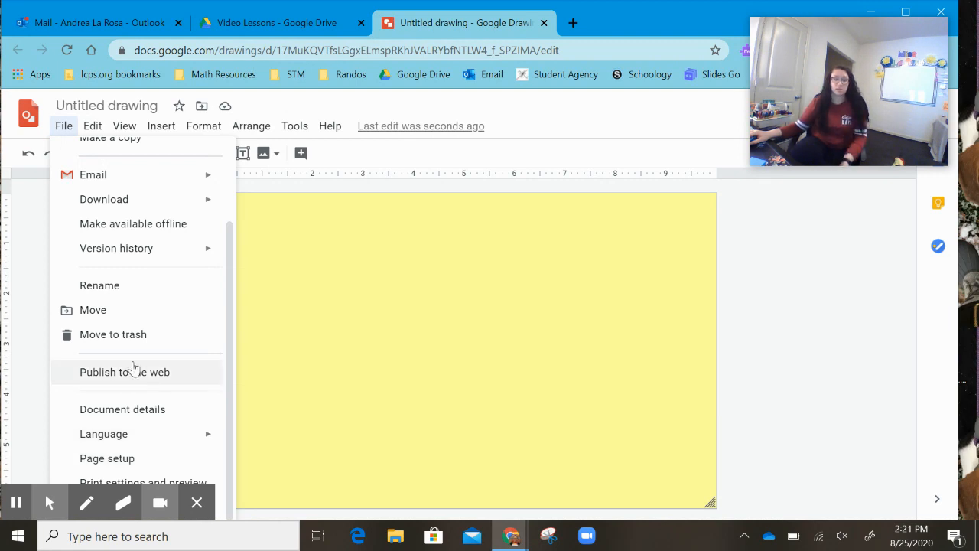
pyautogui.click(162, 459)
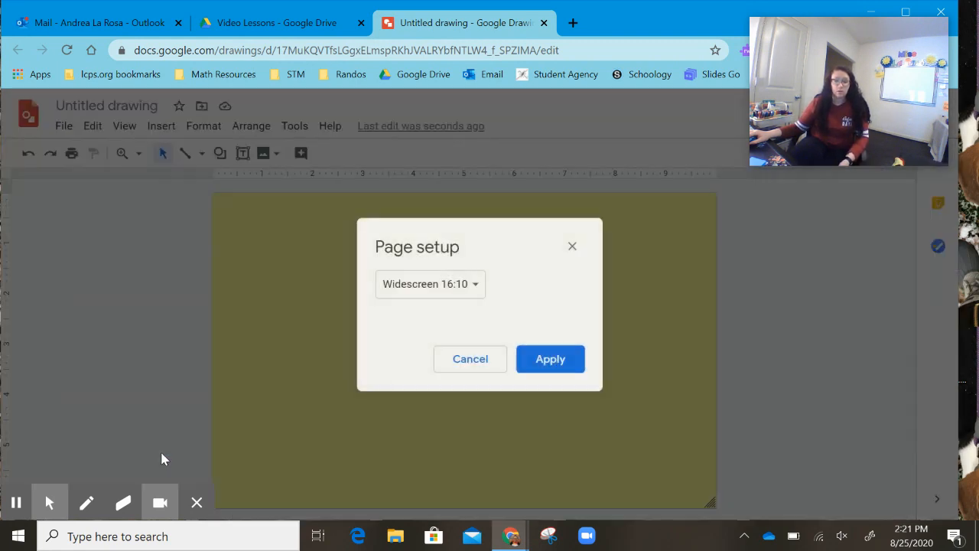
pyautogui.click(446, 284)
pyautogui.click(452, 310)
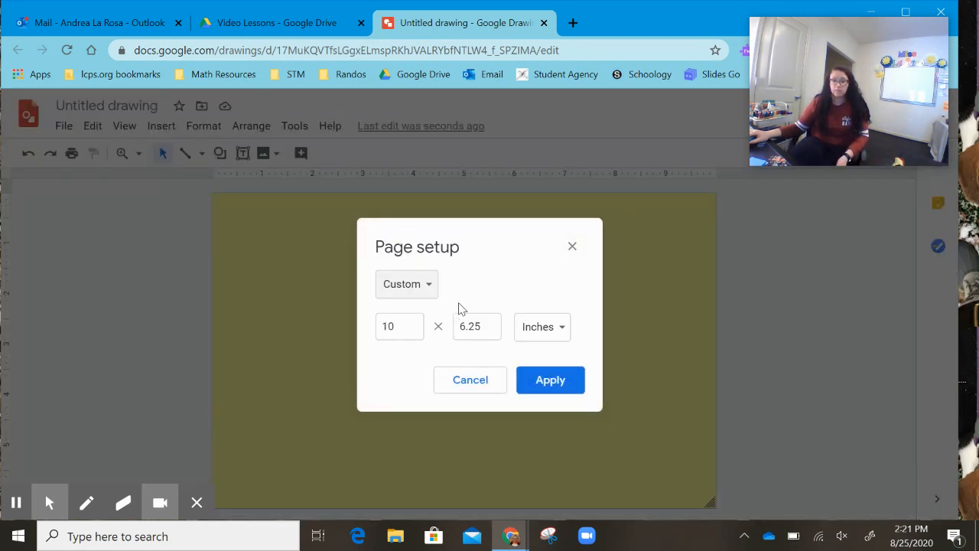
pyautogui.moveTo(400, 327); pyautogui.dragTo(382, 329)
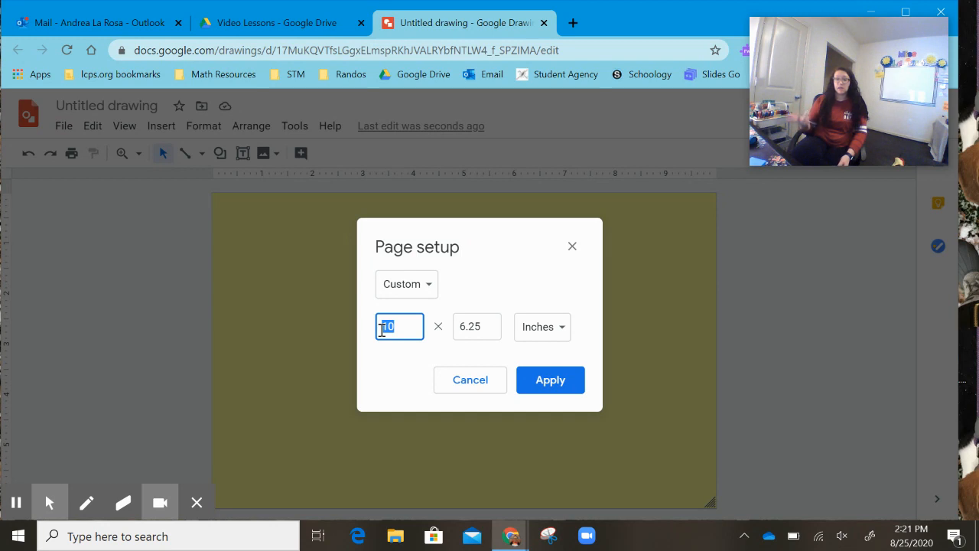
pyautogui.write('1')
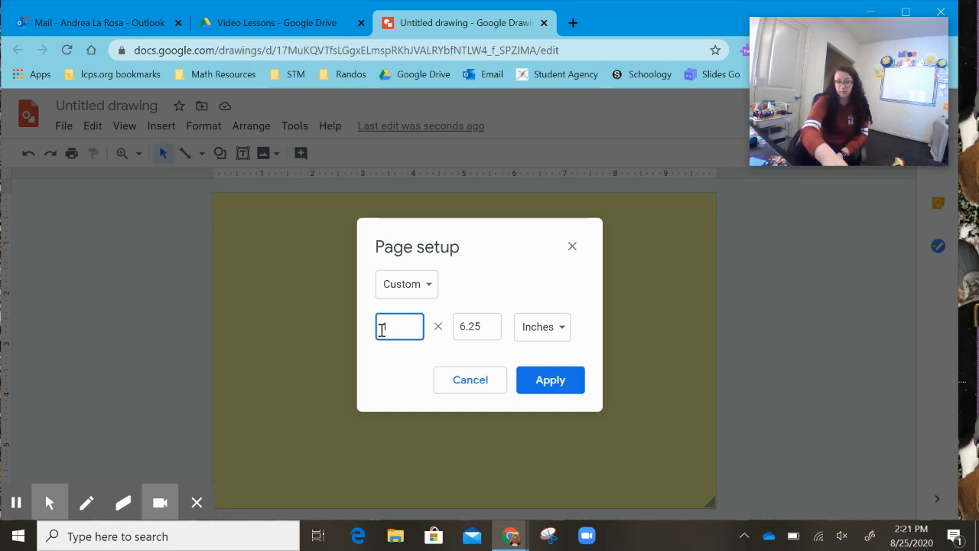
pyautogui.press('Tab')
pyautogui.write('5')
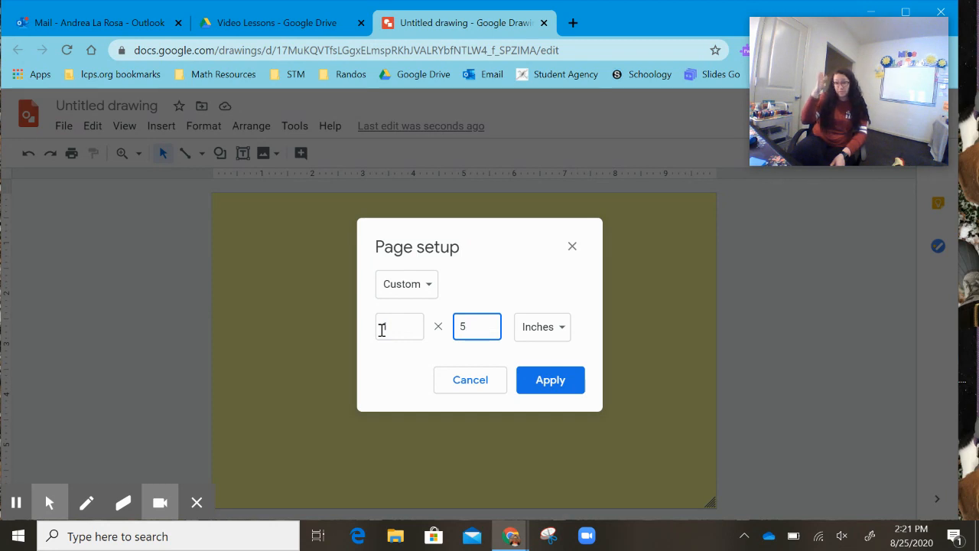
pyautogui.click(558, 385)
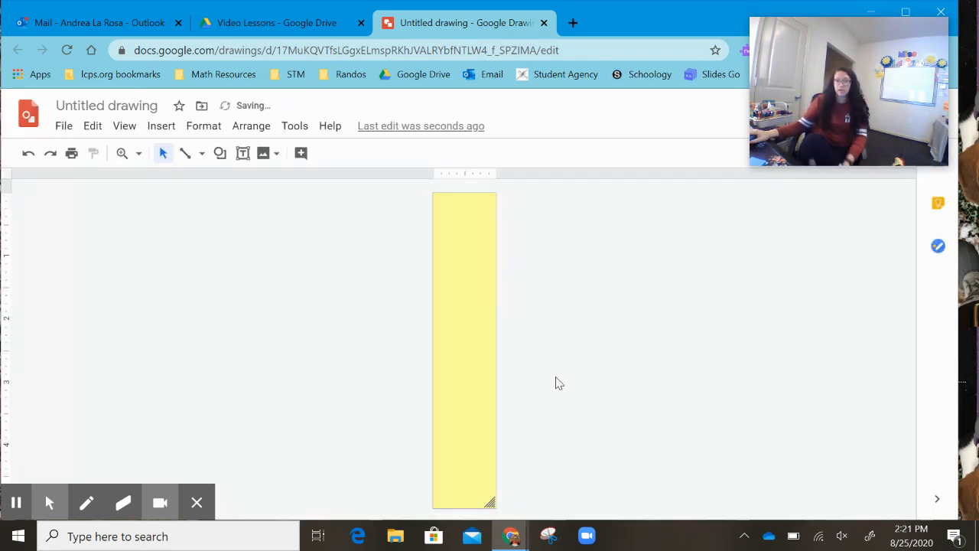
# - Change the page setup to a custom size of 4 by 4 inches
pyautogui.click(64, 126)
pyautogui.scroll(-2, 92, 203)
pyautogui.click(151, 459)
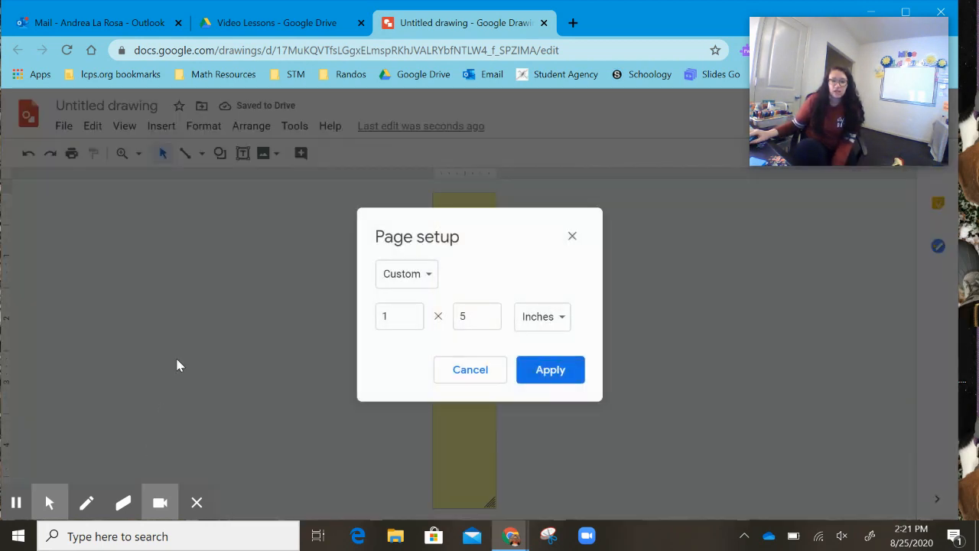
pyautogui.click(387, 317)
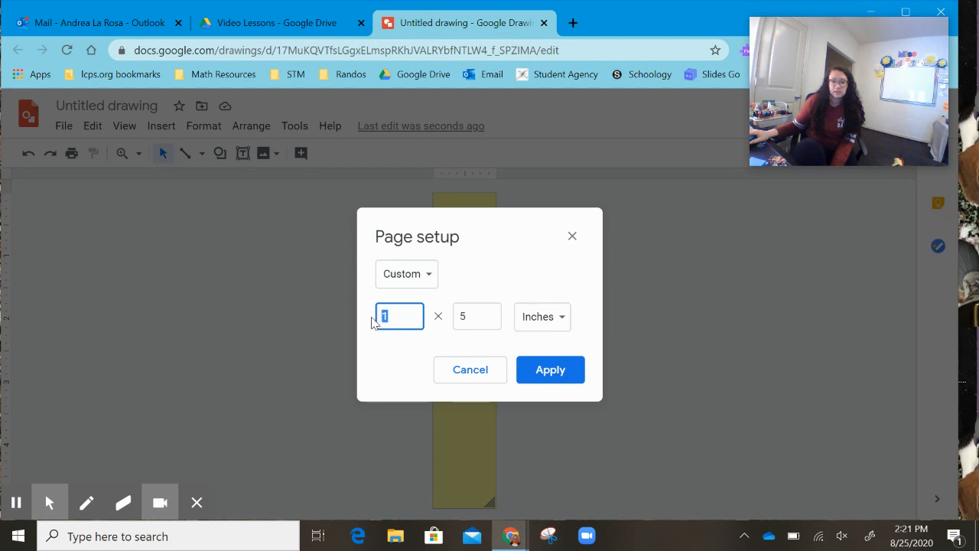
pyautogui.press('Tab')
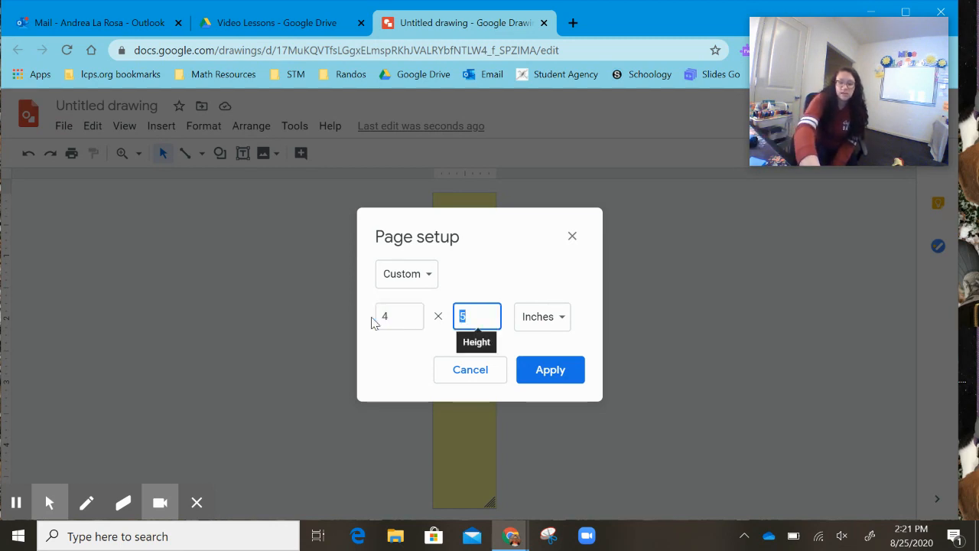
pyautogui.write('4')
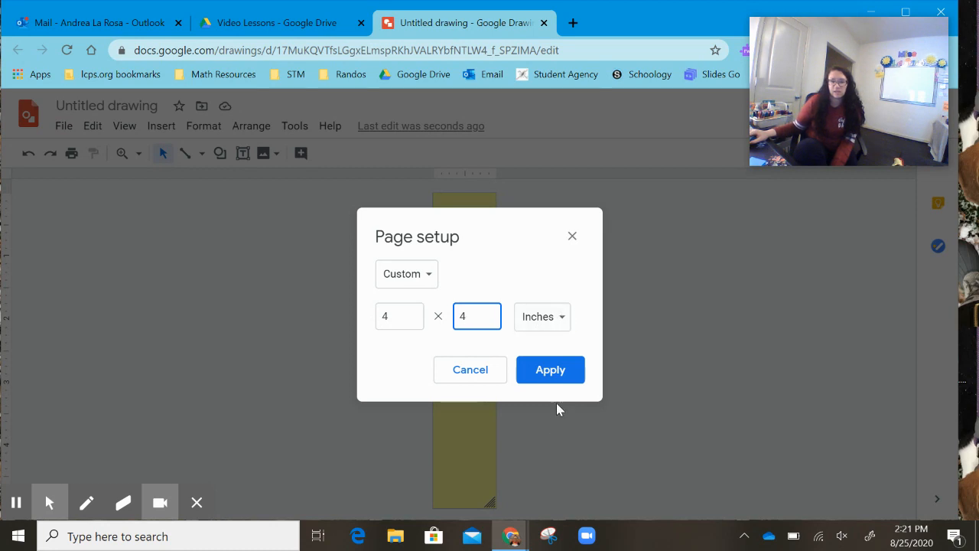
pyautogui.click(558, 374)
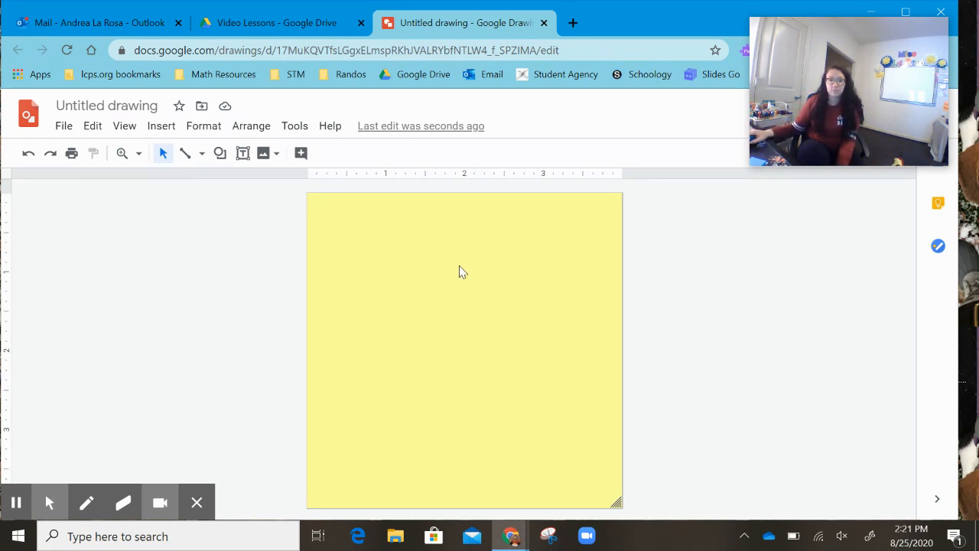
# - Draw a text box across the top of the page and type a greeting introducing the teacher by name
pyautogui.click(243, 155)
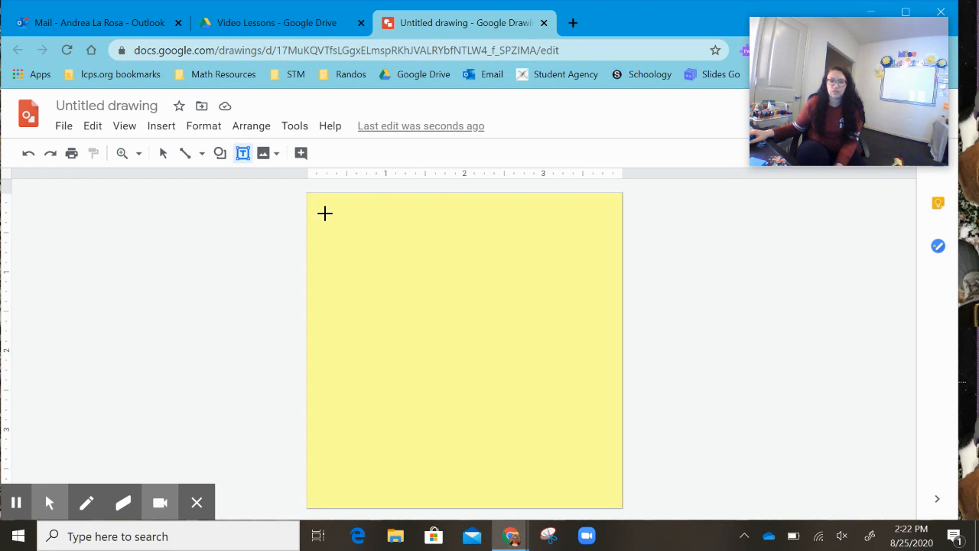
pyautogui.moveTo(321, 204); pyautogui.dragTo(550, 262)
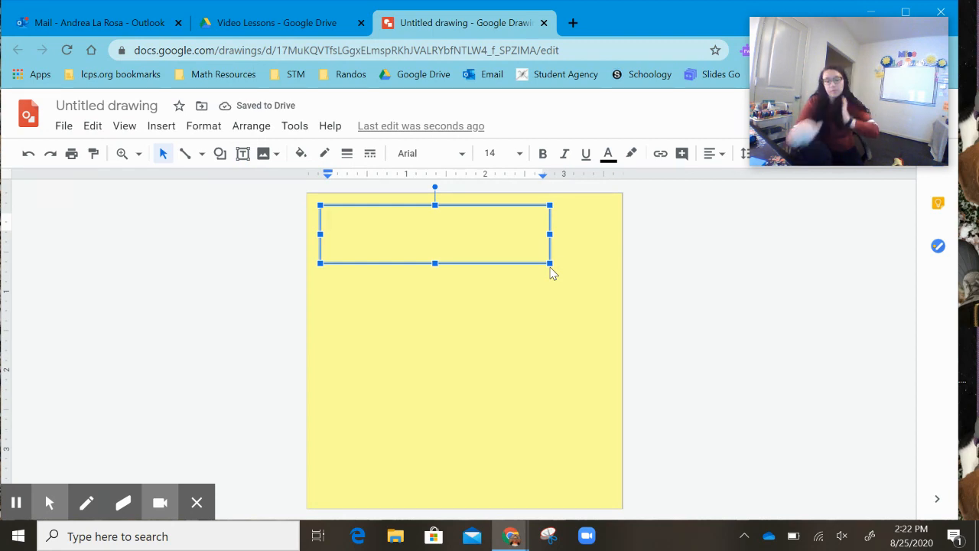
pyautogui.write('Hi My')
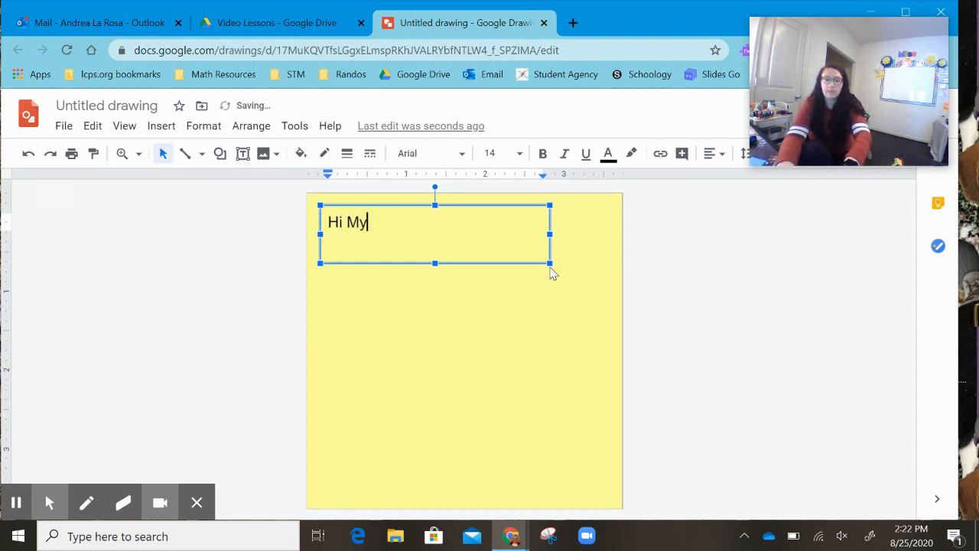
pyautogui.press('BackSpace')
pyautogui.press('BackSpace')
pyautogui.write('my name is mi')
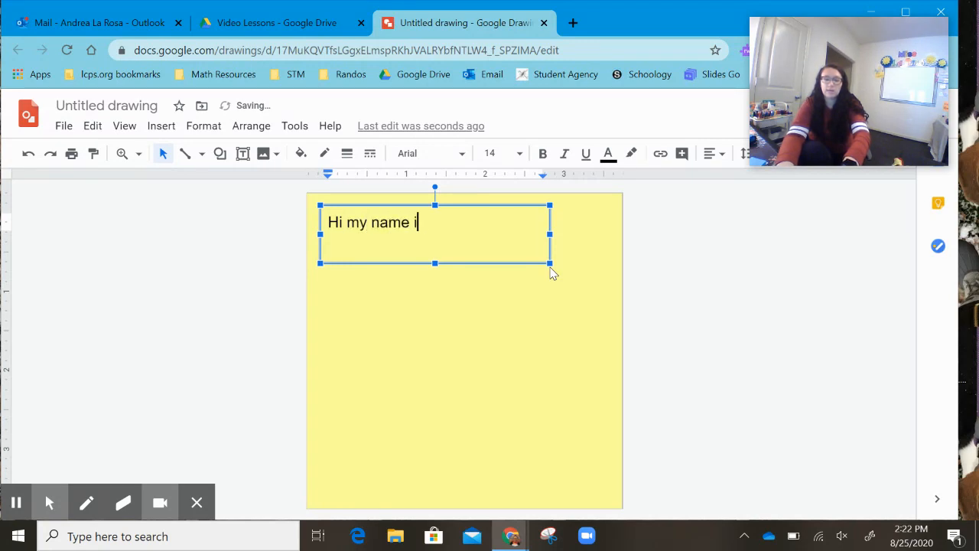
pyautogui.press('BackSpace')
pyautogui.press('BackSpace')
pyautogui.write('Miss La Rosa.')
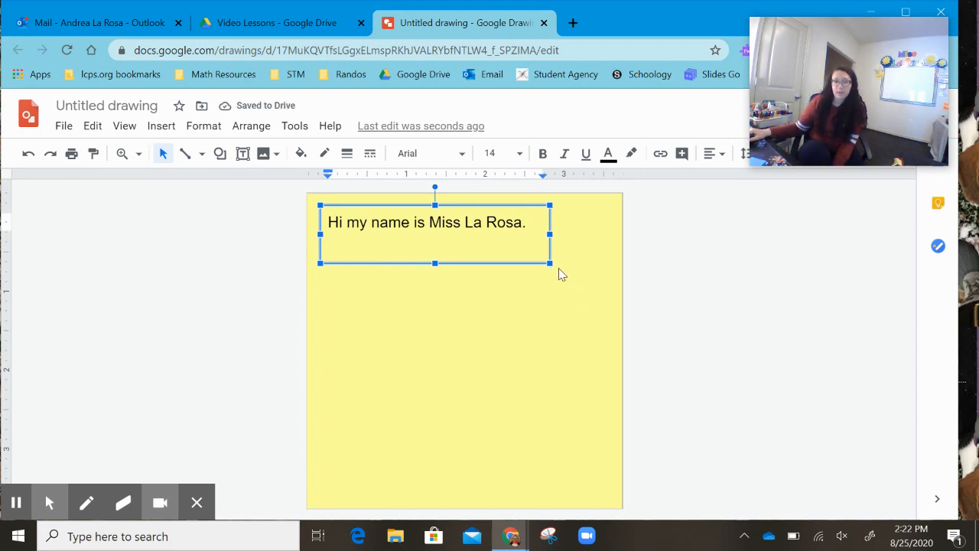
# - Resize the text box so it spans most of the page width
pyautogui.moveTo(550, 264); pyautogui.dragTo(451, 243)
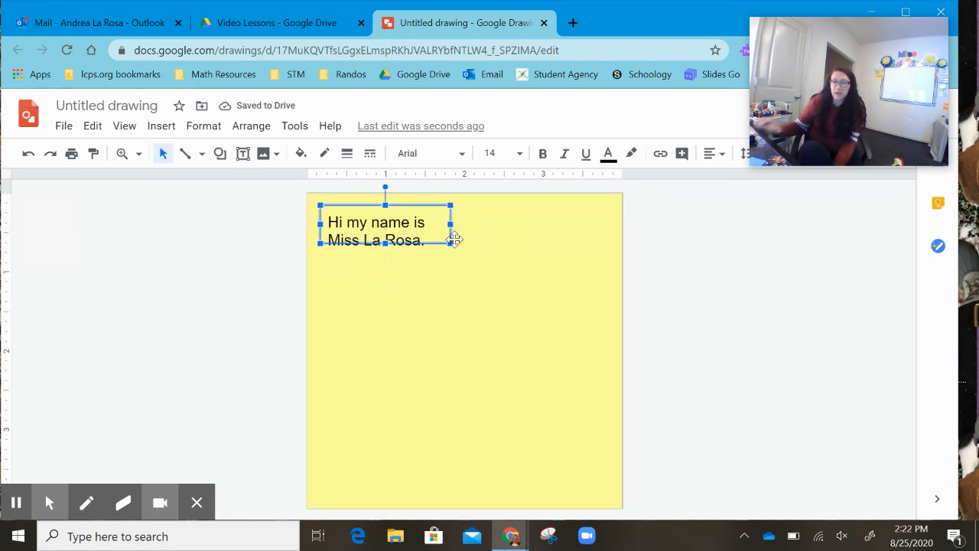
pyautogui.moveTo(451, 244); pyautogui.dragTo(594, 267)
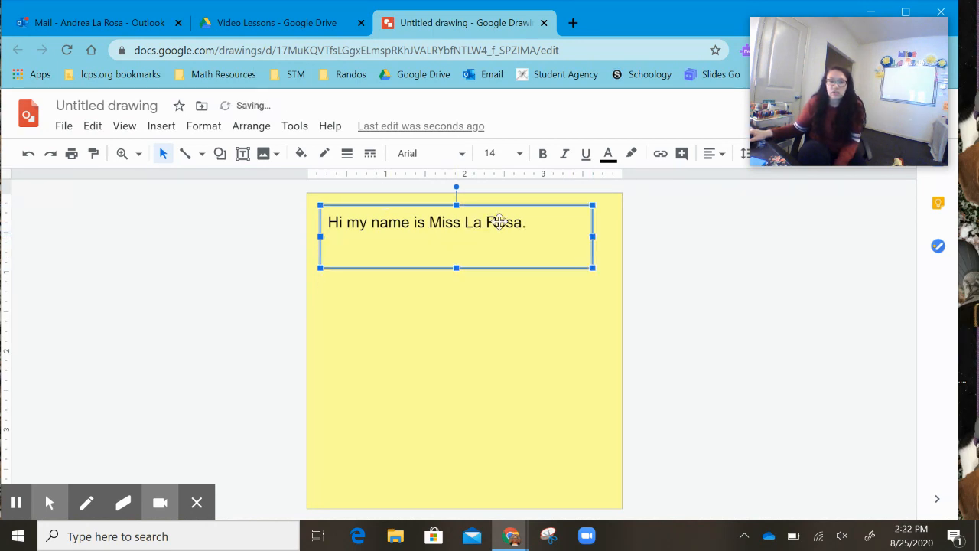
pyautogui.click(538, 322)
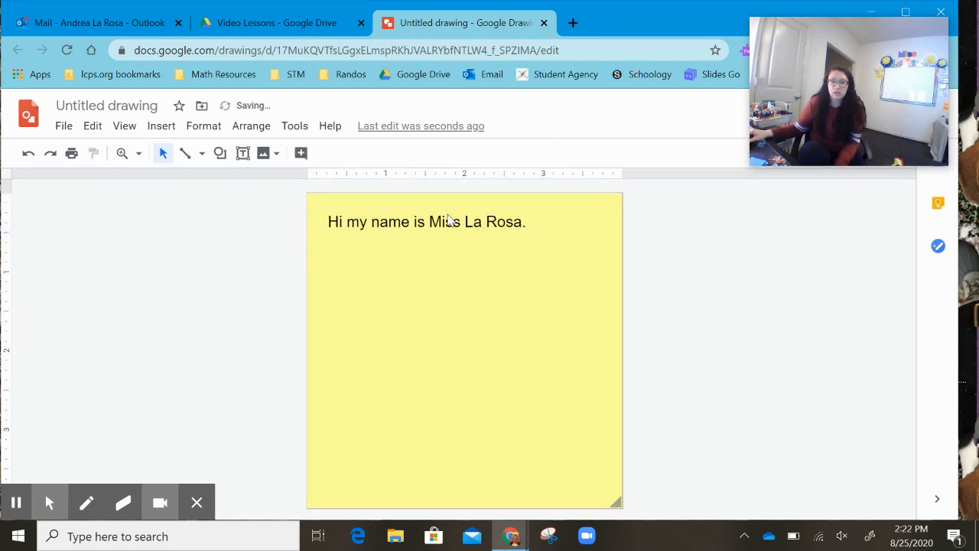
# - Select all the greeting text and change its font to Coming Soon
pyautogui.click(453, 224)
pyautogui.doubleClick(453, 224)
pyautogui.click(453, 223)
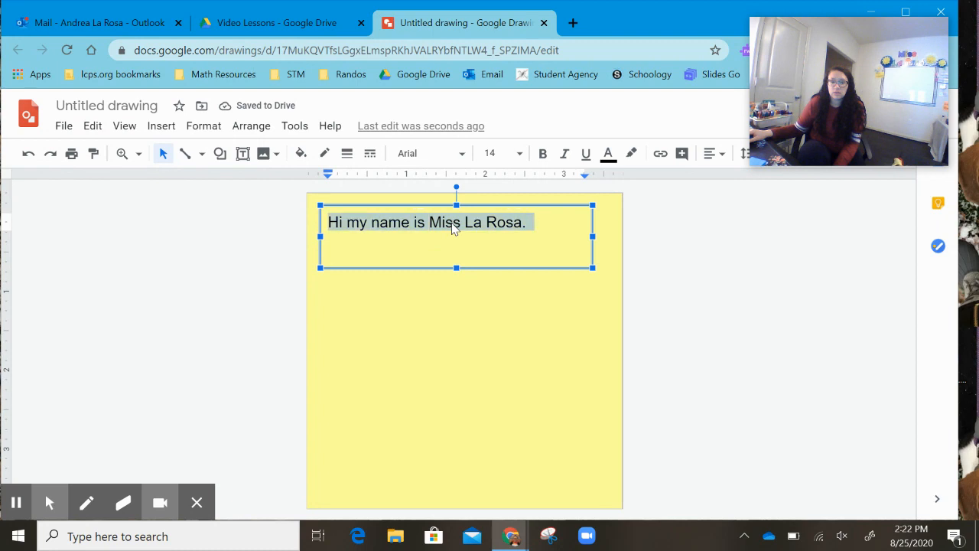
pyautogui.click(461, 153)
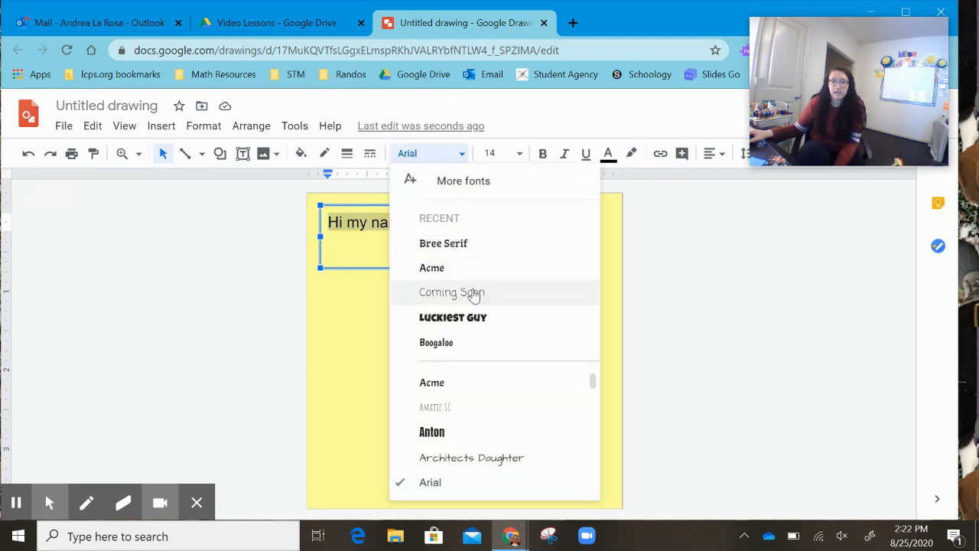
pyautogui.click(475, 293)
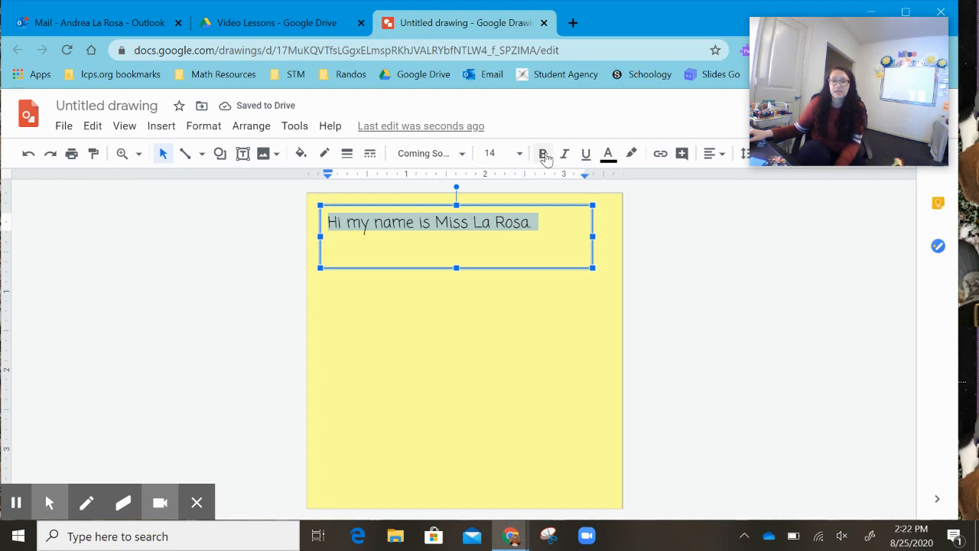
# - Set the greeting's font size to 18 and widen the text box to the page's edge so it fits on one line
pyautogui.click(521, 156)
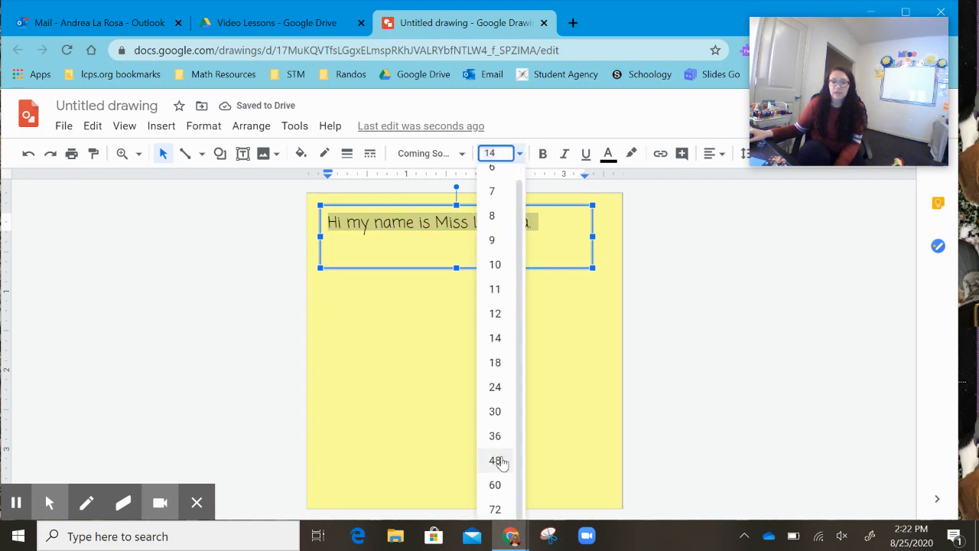
pyautogui.click(503, 462)
pyautogui.click(519, 155)
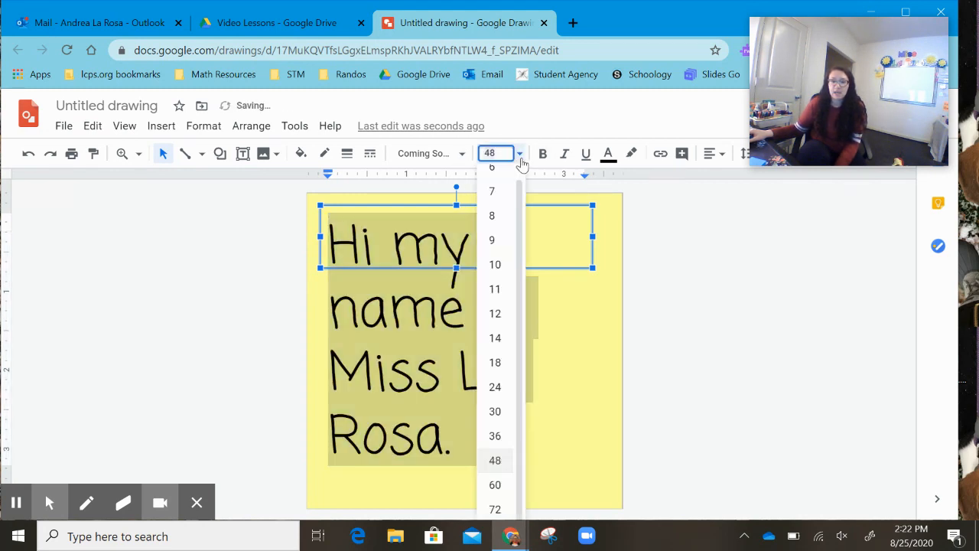
pyautogui.click(497, 181)
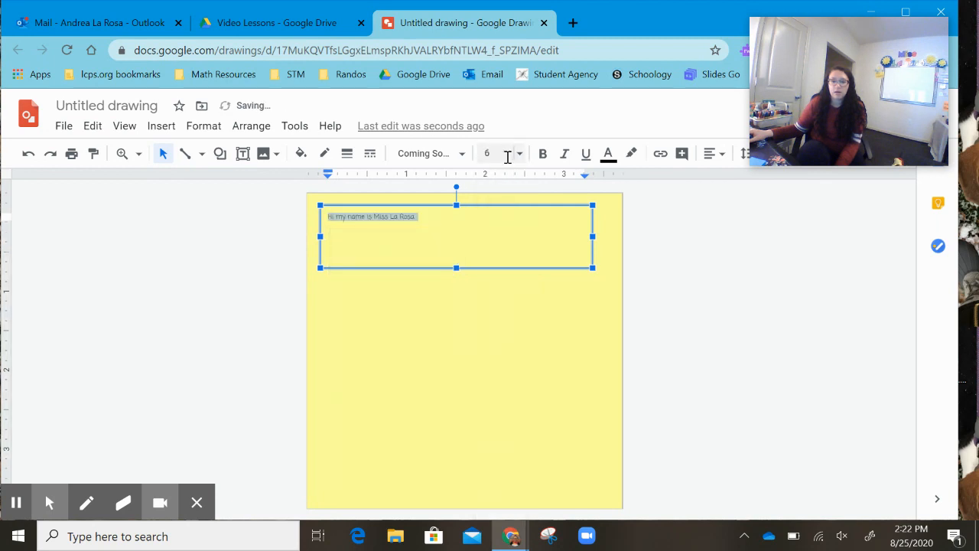
pyautogui.click(519, 154)
pyautogui.click(498, 371)
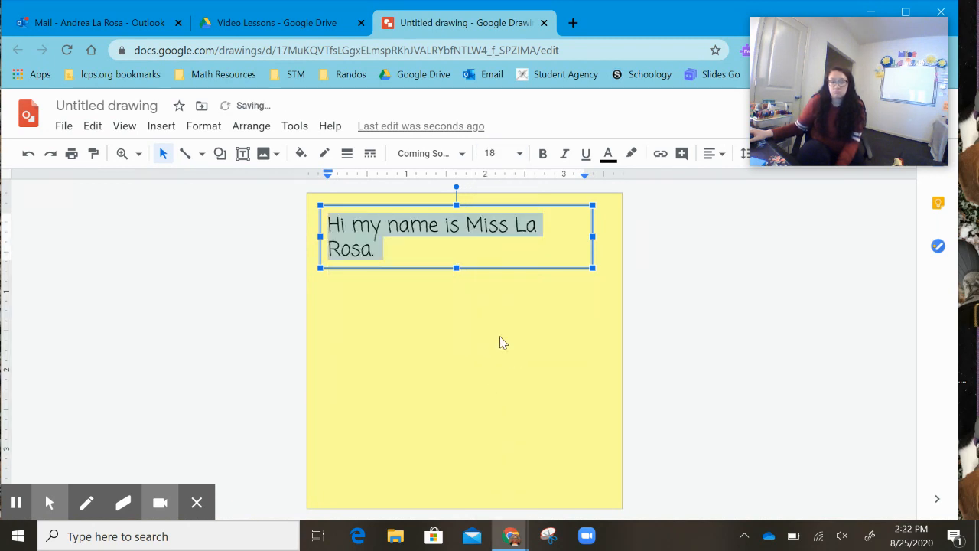
pyautogui.moveTo(594, 236); pyautogui.dragTo(612, 235)
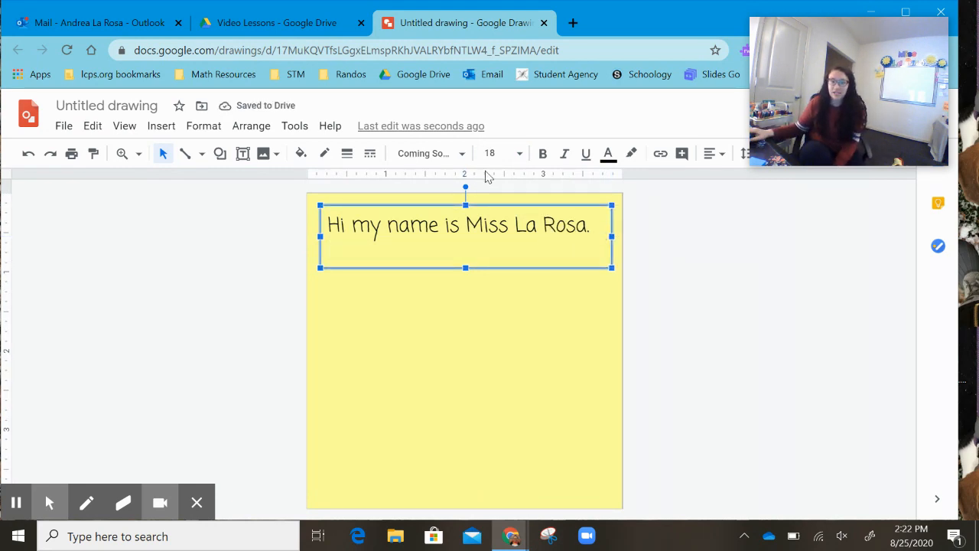
pyautogui.click(470, 320)
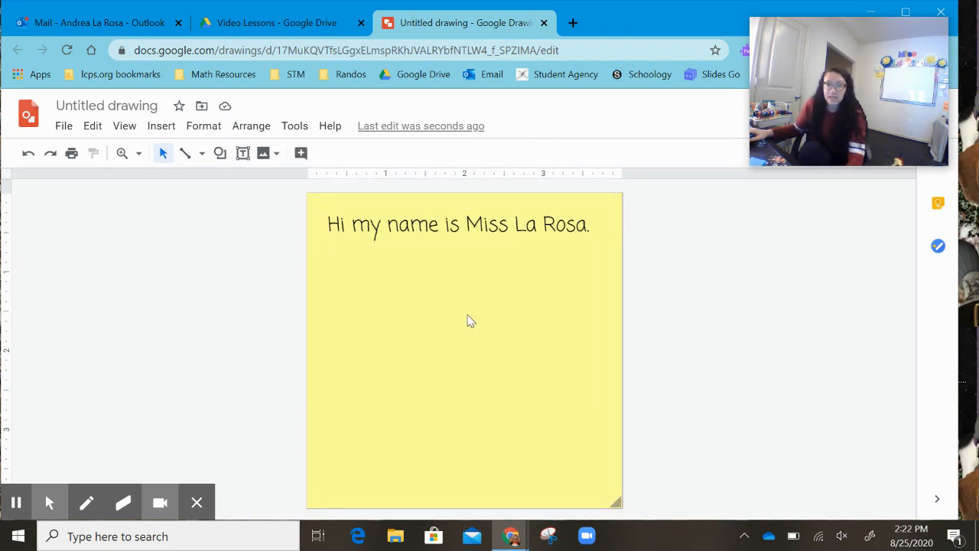
# - Make the word "Miss" red, bold, underlined and italic
pyautogui.click(480, 225)
pyautogui.doubleClick(482, 224)
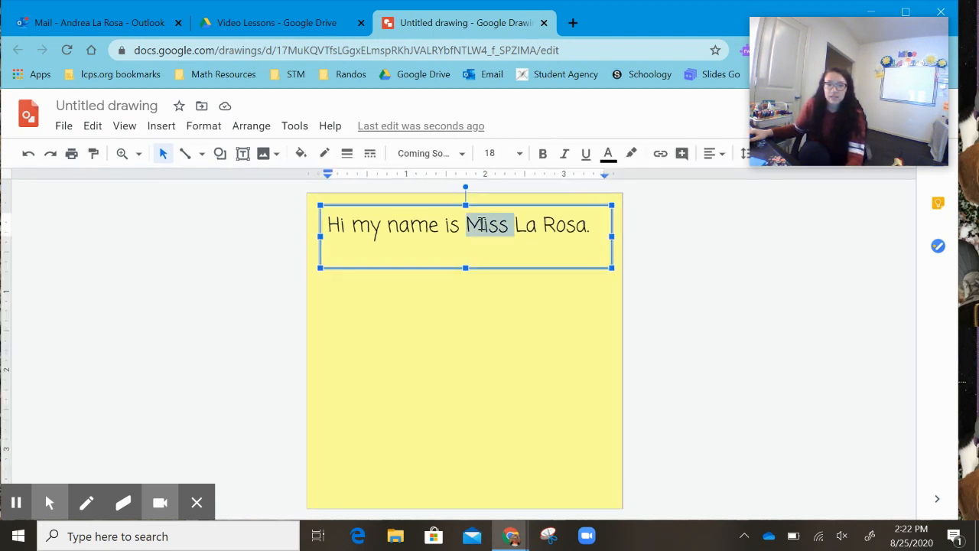
pyautogui.click(609, 153)
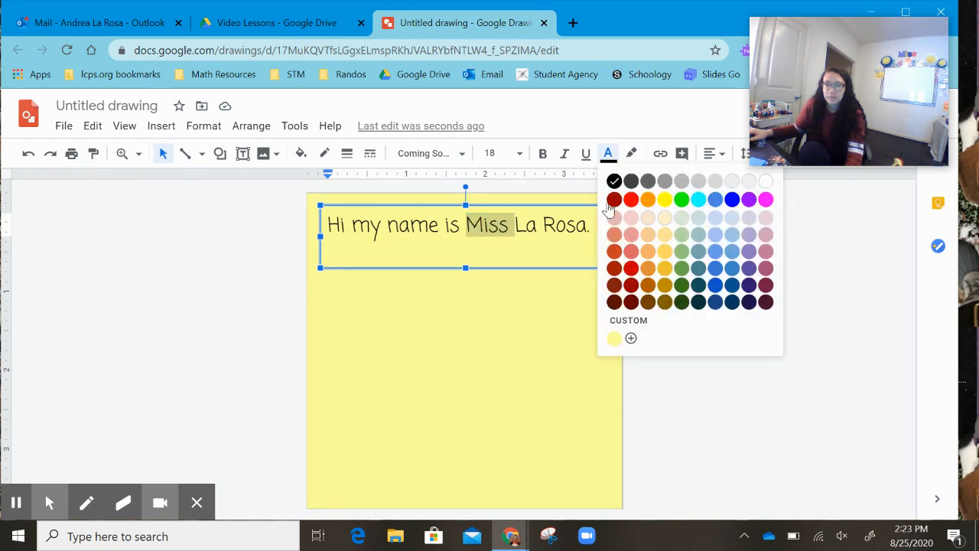
pyautogui.click(631, 199)
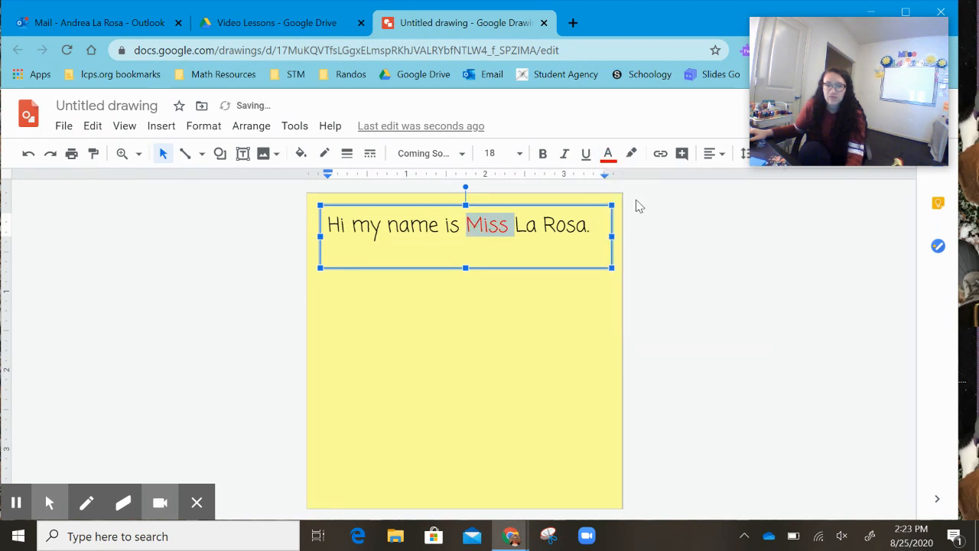
pyautogui.click(543, 155)
pyautogui.click(585, 155)
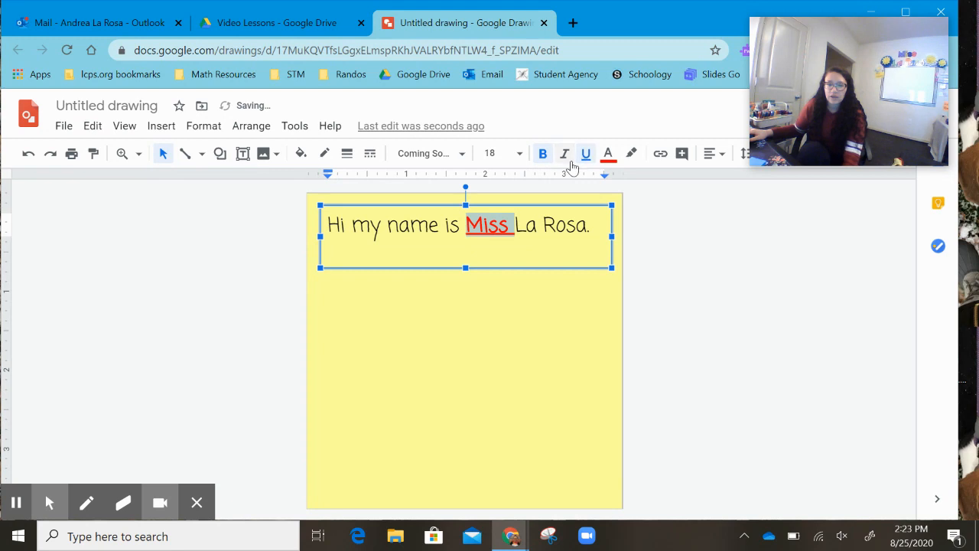
pyautogui.click(565, 155)
# - Highlight the word "Miss" in green
pyautogui.click(631, 153)
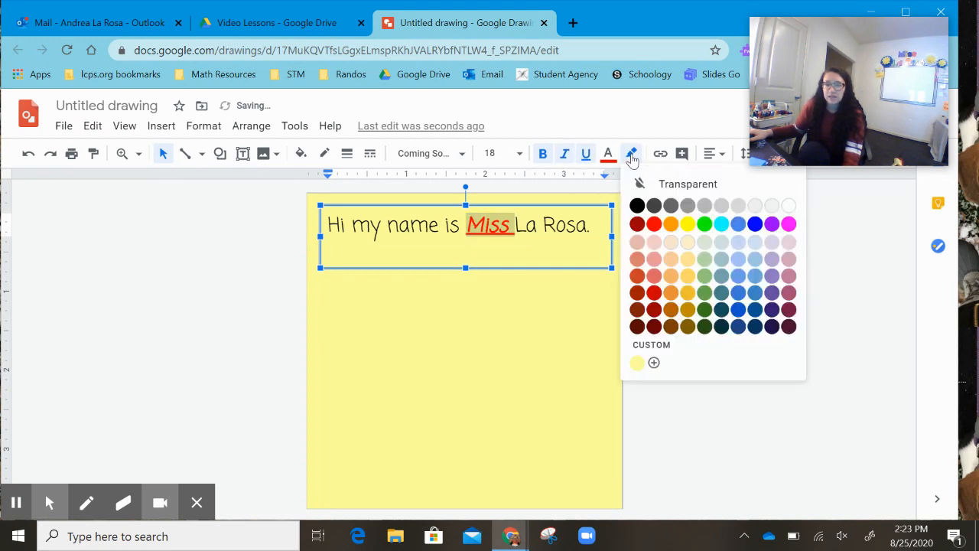
pyautogui.click(706, 225)
pyautogui.click(575, 341)
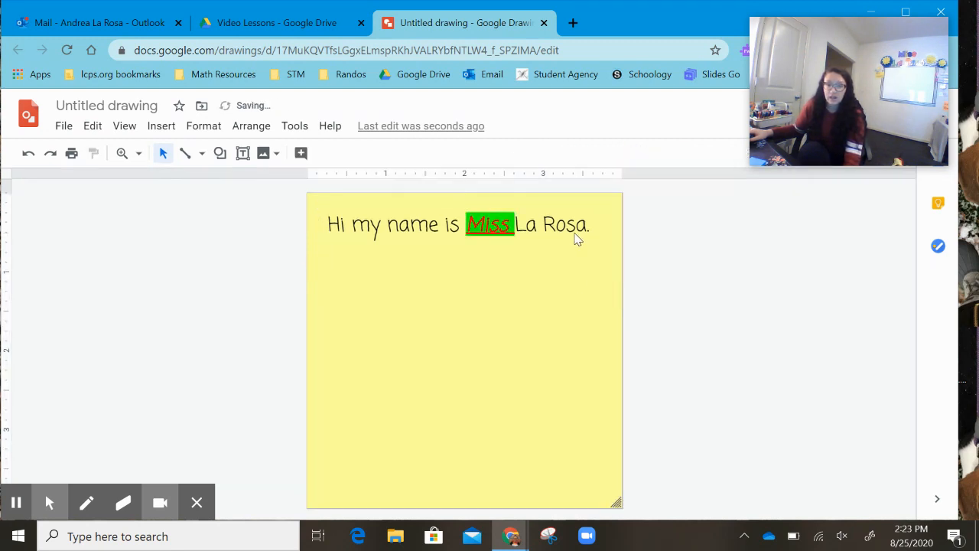
pyautogui.click(520, 228)
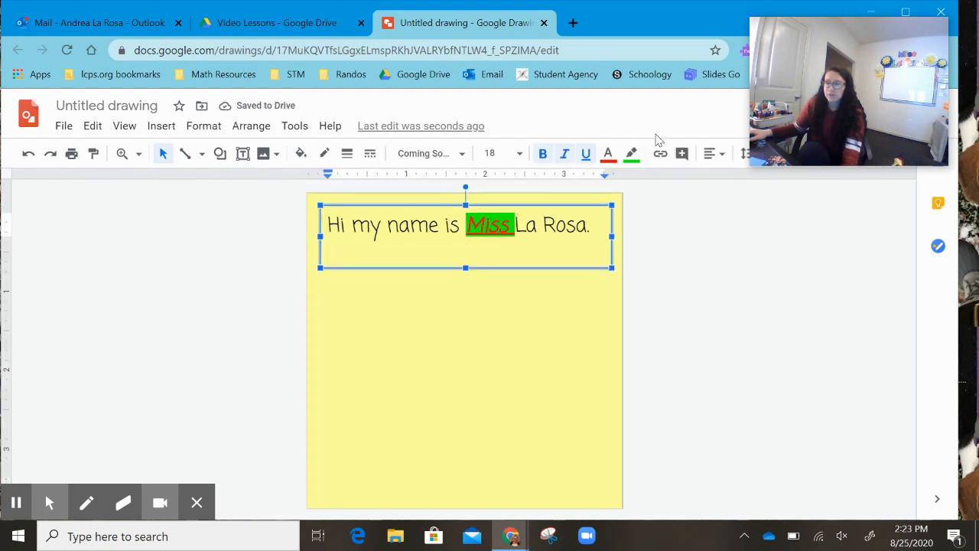
pyautogui.click(544, 308)
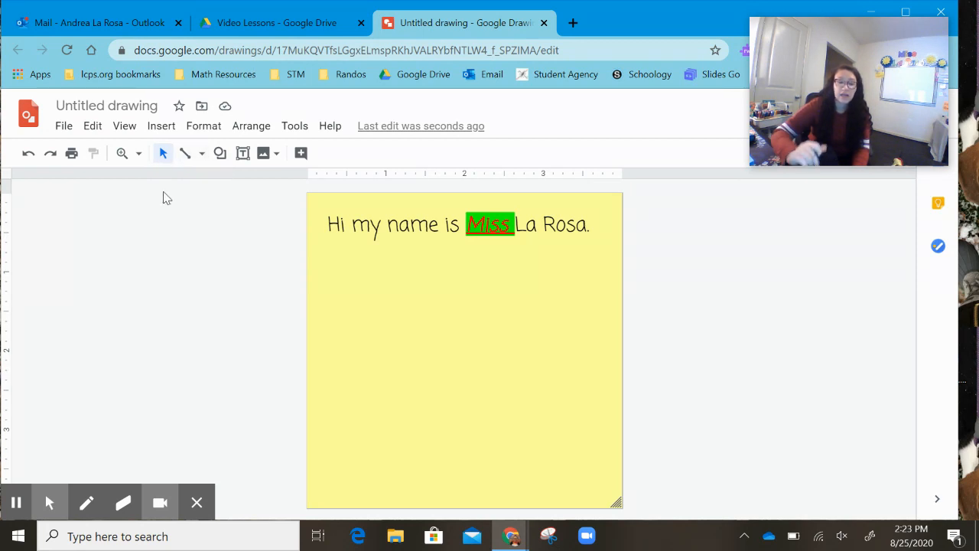
# - Sketch a horse about 3 inches wide below the greeting with the Scribble tool, undoing the last stroke
pyautogui.click(202, 154)
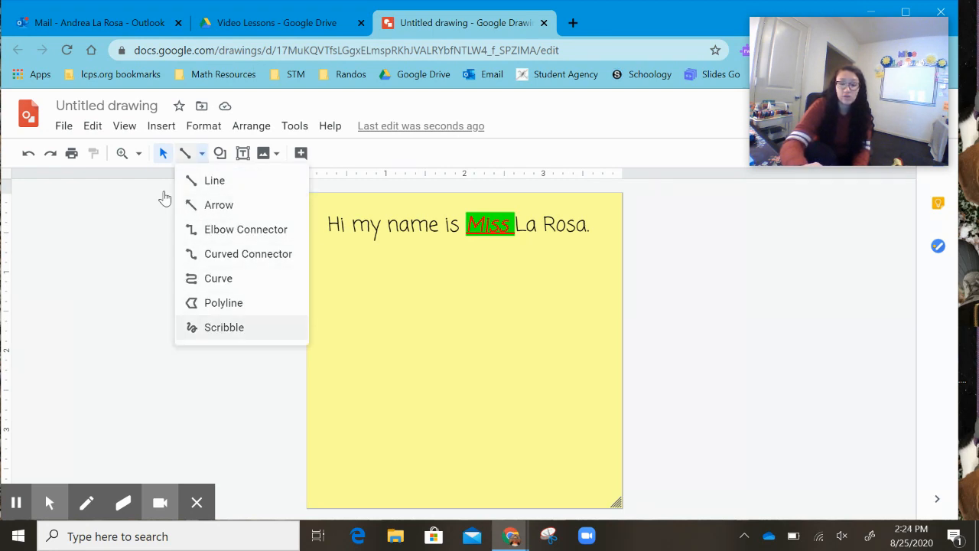
pyautogui.click(223, 327)
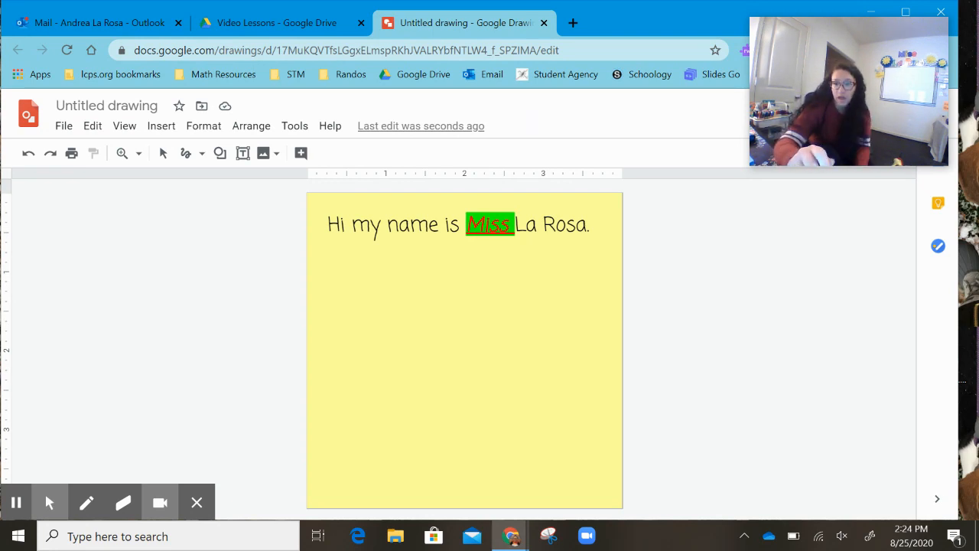
pyautogui.moveTo(382, 274)
pyautogui.mouseDown()
pyautogui.moveTo(348, 337)
pyautogui.moveTo(394, 327)
pyautogui.mouseUp()
pyautogui.moveTo(392, 285)
pyautogui.mouseDown()
pyautogui.moveTo(392, 334)
pyautogui.moveTo(400, 322)
pyautogui.moveTo(383, 285)
pyautogui.moveTo(415, 313)
pyautogui.moveTo(469, 315)
pyautogui.moveTo(525, 342)
pyautogui.moveTo(527, 375)
pyautogui.moveTo(473, 393)
pyautogui.moveTo(416, 377)
pyautogui.moveTo(382, 345)
pyautogui.mouseUp()
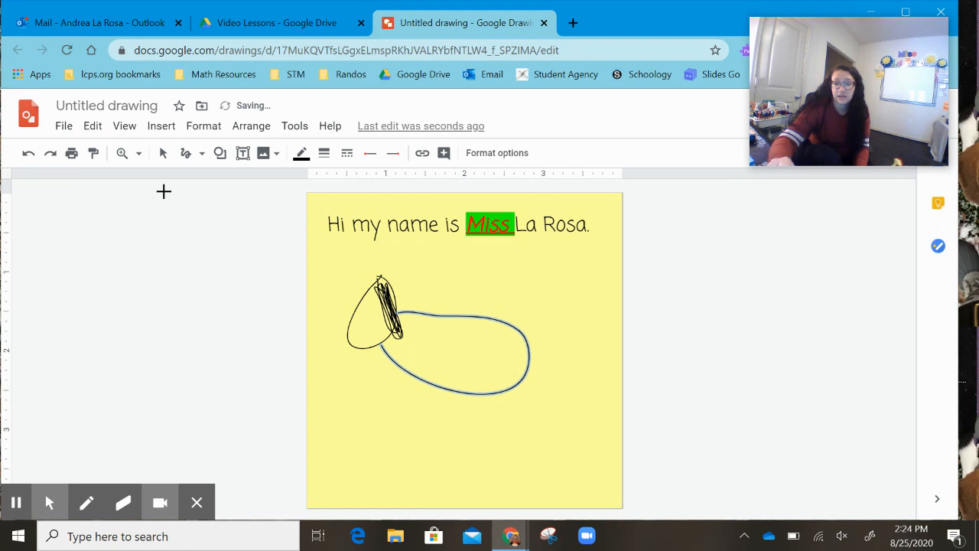
pyautogui.moveTo(528, 346); pyautogui.dragTo(586, 410)
pyautogui.moveTo(403, 362); pyautogui.dragTo(391, 417)
pyautogui.moveTo(433, 374); pyautogui.dragTo(429, 417)
pyautogui.moveTo(468, 381); pyautogui.dragTo(472, 436)
pyautogui.moveTo(493, 381); pyautogui.dragTo(508, 427)
pyautogui.moveTo(363, 304); pyautogui.dragTo(366, 306)
pyautogui.moveTo(355, 340); pyautogui.dragTo(371, 325)
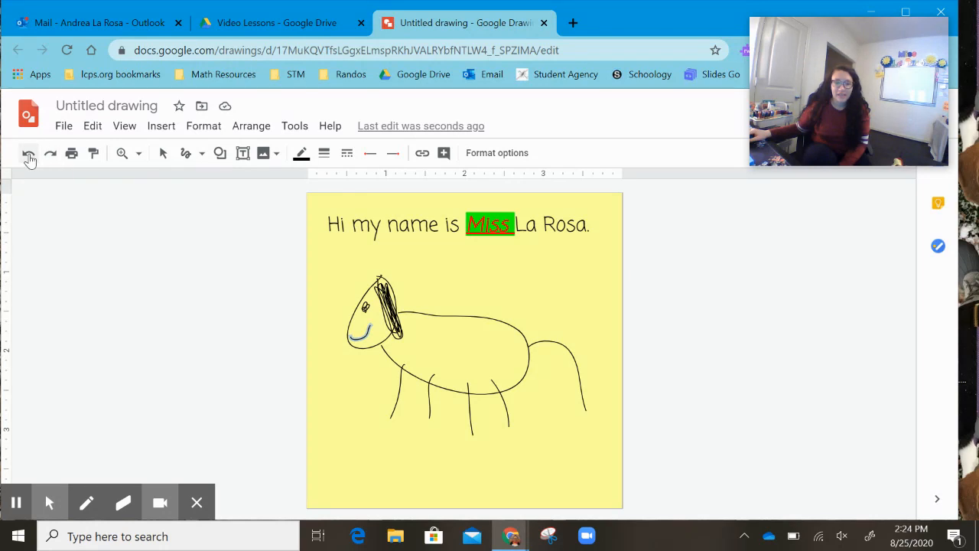
pyautogui.click(29, 158)
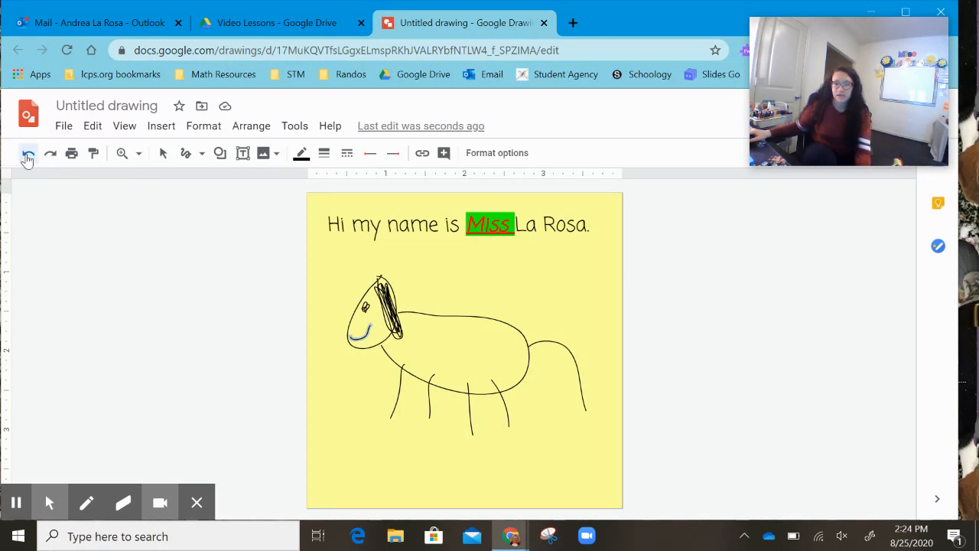
# - Undo the horse's scribbled strokes back to just its head outline
pyautogui.click(28, 158)
pyautogui.click(28, 158)
pyautogui.click(28, 158)
pyautogui.click(29, 157)
pyautogui.click(29, 158)
pyautogui.click(28, 158)
pyautogui.click(28, 157)
pyautogui.click(29, 158)
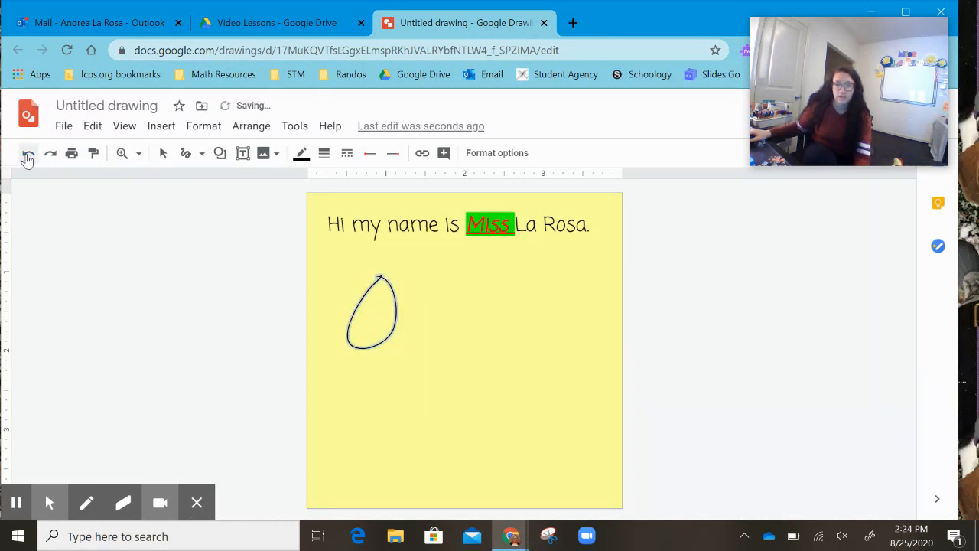
pyautogui.click(27, 159)
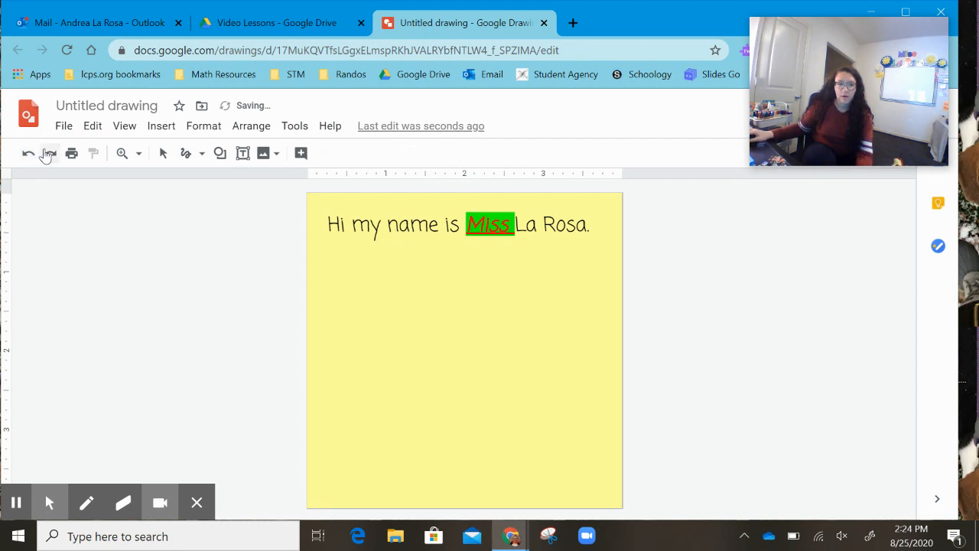
pyautogui.click(48, 155)
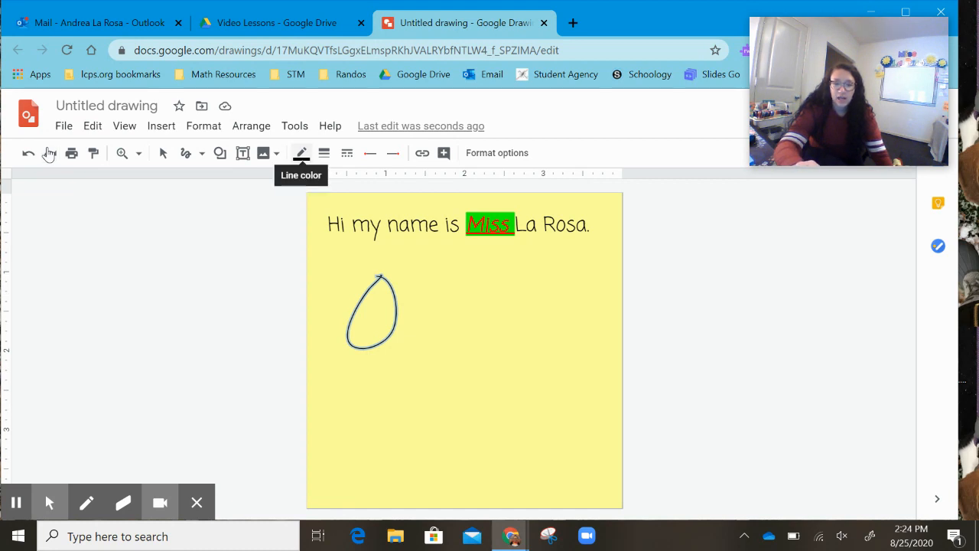
# - Recolor the head outline white and scribble the horse's body and a tail
pyautogui.click(300, 153)
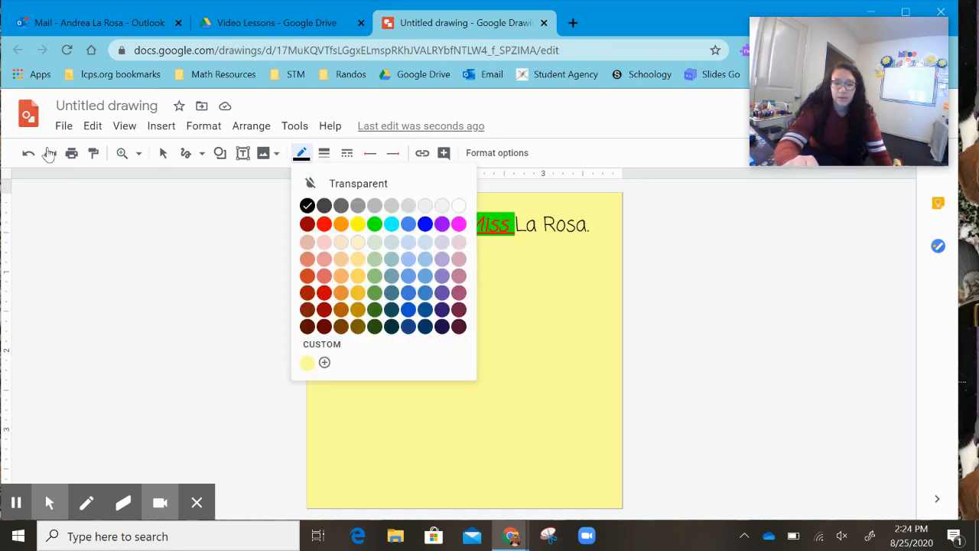
pyautogui.click(459, 205)
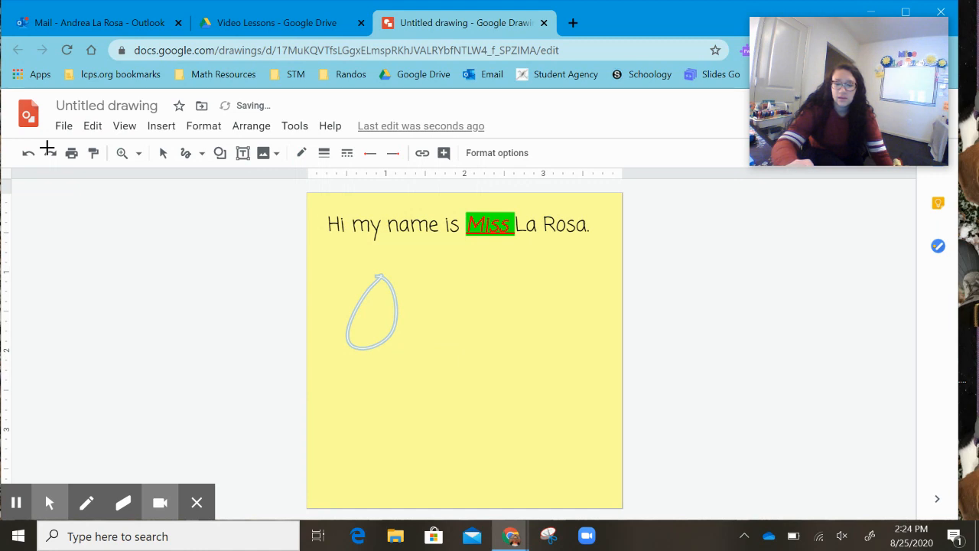
pyautogui.moveTo(399, 315)
pyautogui.mouseDown()
pyautogui.moveTo(525, 360)
pyautogui.moveTo(415, 393)
pyautogui.moveTo(370, 343)
pyautogui.mouseUp()
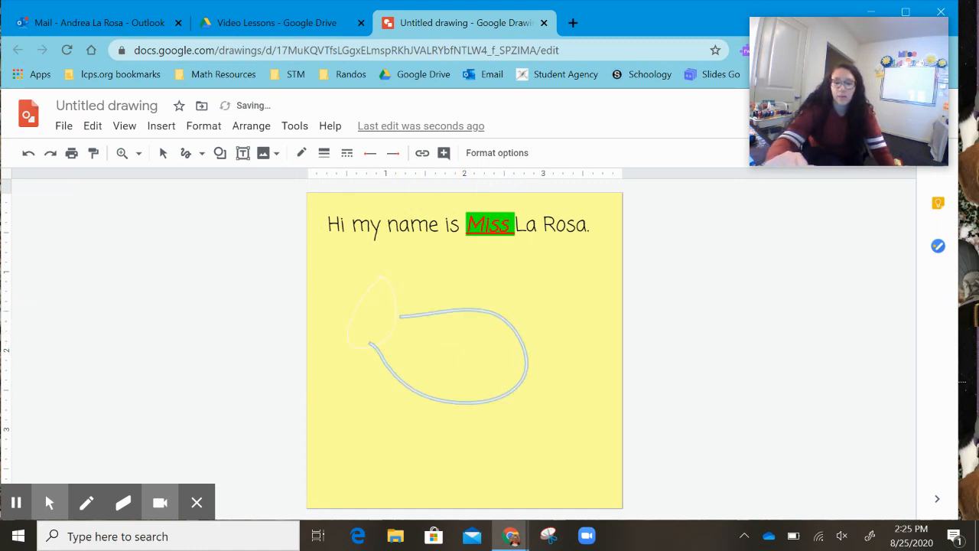
pyautogui.moveTo(525, 341); pyautogui.dragTo(596, 393)
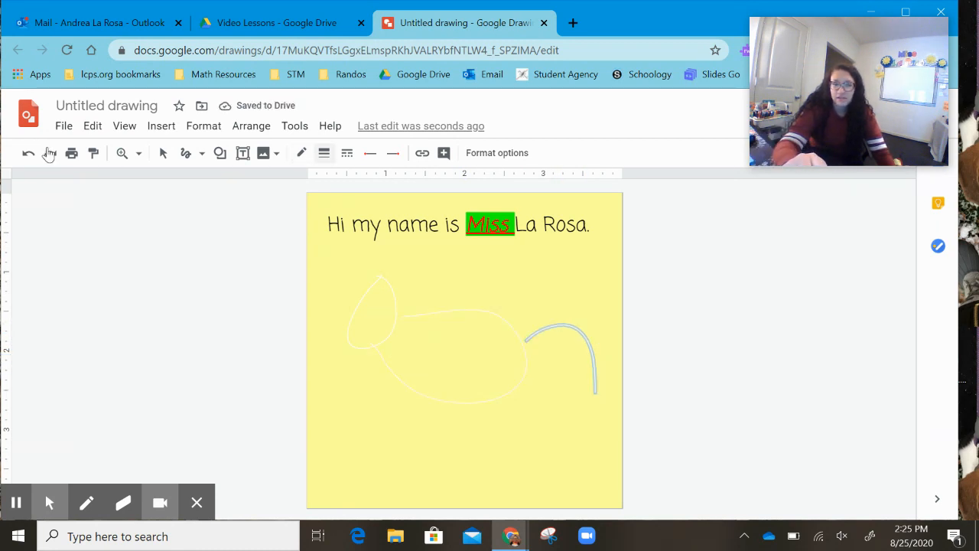
# - Thicken the tail to 12 px and scribble thick legs, head and body for the horse
pyautogui.click(323, 153)
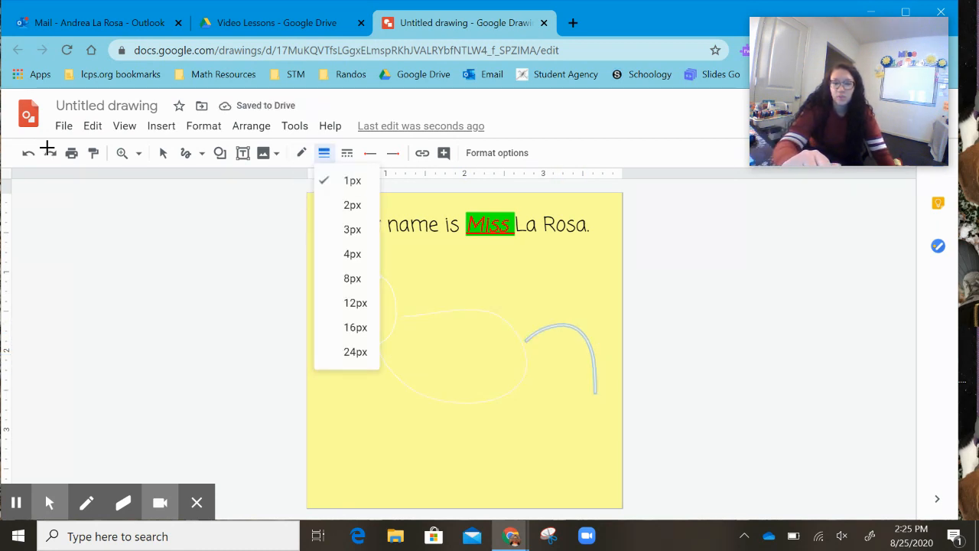
pyautogui.click(350, 301)
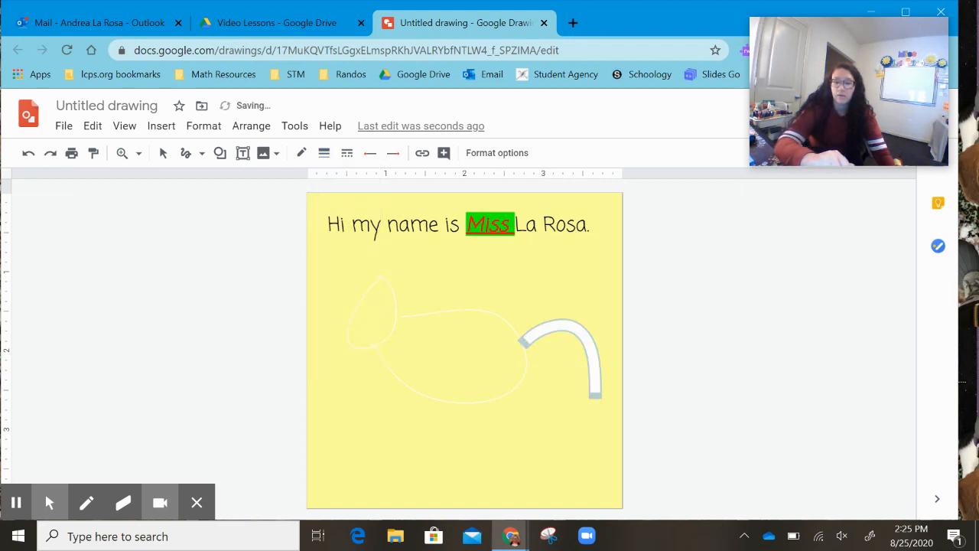
pyautogui.click(47, 148)
pyautogui.click(47, 148)
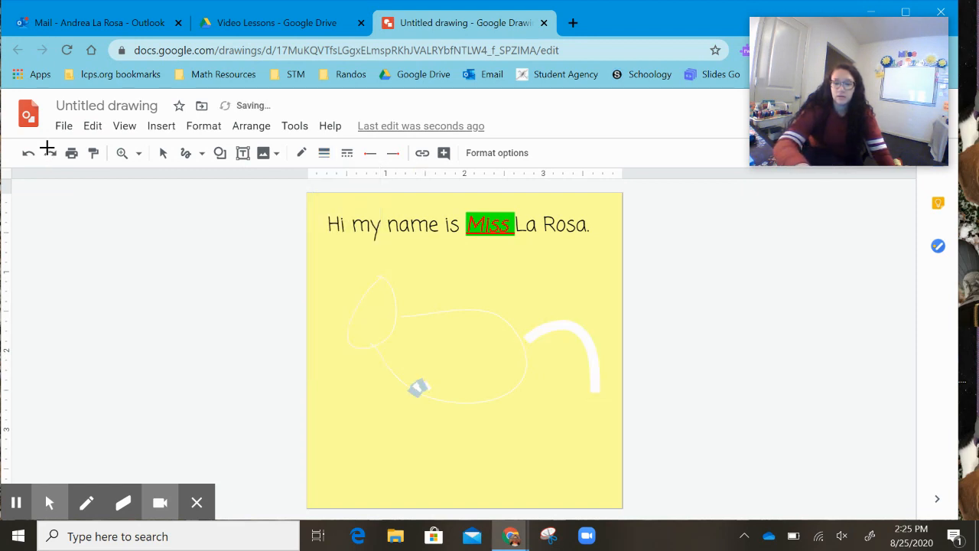
pyautogui.moveTo(399, 417); pyautogui.dragTo(398, 457)
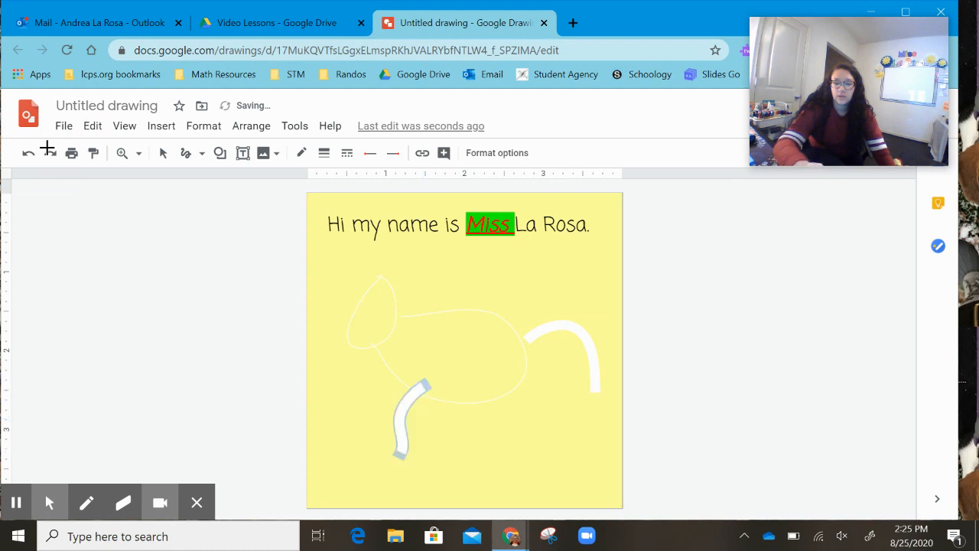
pyautogui.moveTo(462, 392); pyautogui.dragTo(457, 468)
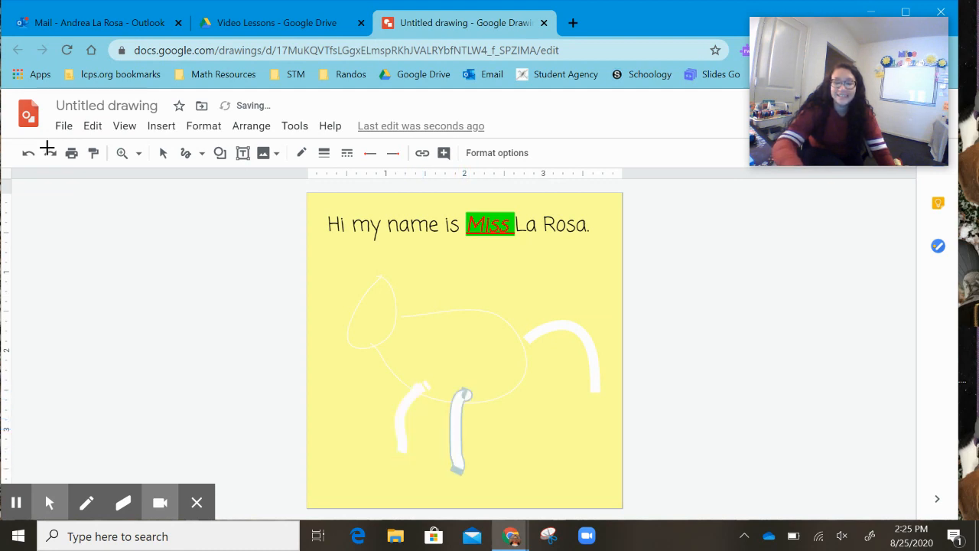
pyautogui.moveTo(390, 367); pyautogui.dragTo(349, 442)
pyautogui.moveTo(491, 389); pyautogui.dragTo(506, 463)
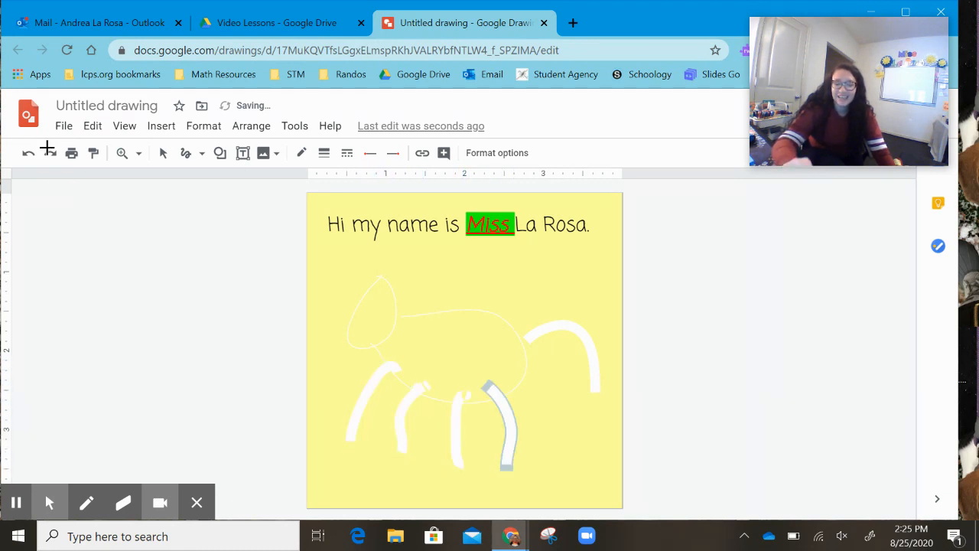
pyautogui.moveTo(375, 284)
pyautogui.mouseDown()
pyautogui.moveTo(358, 346)
pyautogui.moveTo(396, 291)
pyautogui.moveTo(363, 284)
pyautogui.mouseUp()
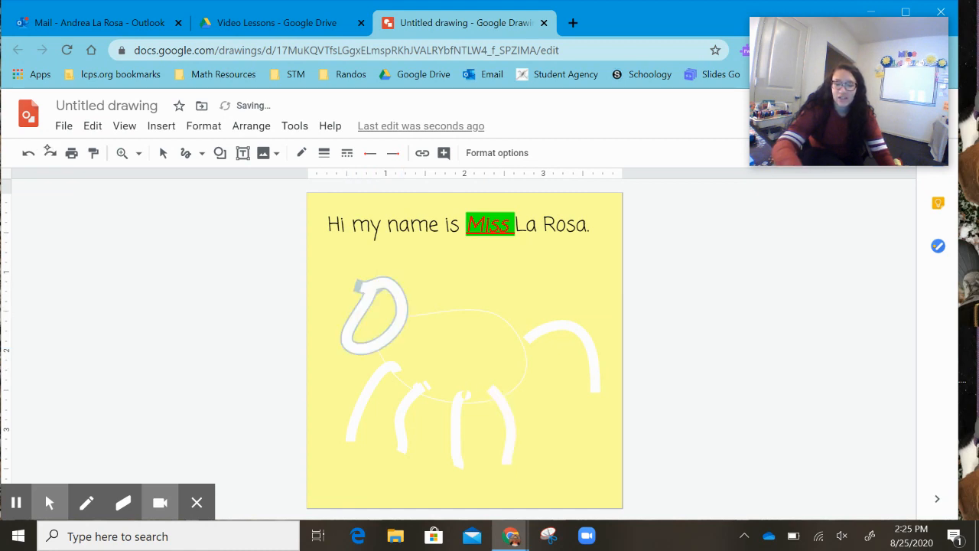
pyautogui.moveTo(397, 323)
pyautogui.mouseDown()
pyautogui.moveTo(526, 379)
pyautogui.moveTo(379, 348)
pyautogui.mouseUp()
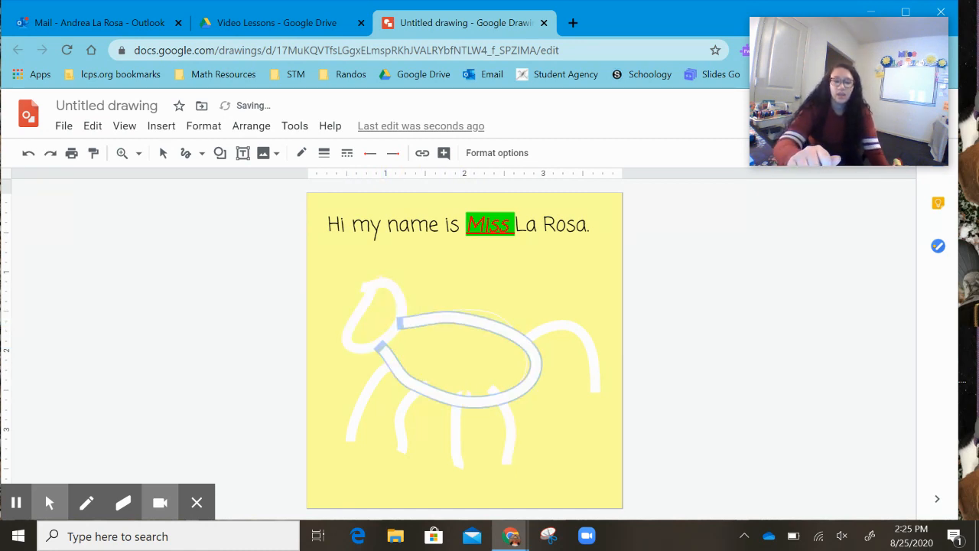
# - Make the body stroke dotted and change its line weight
pyautogui.click(346, 153)
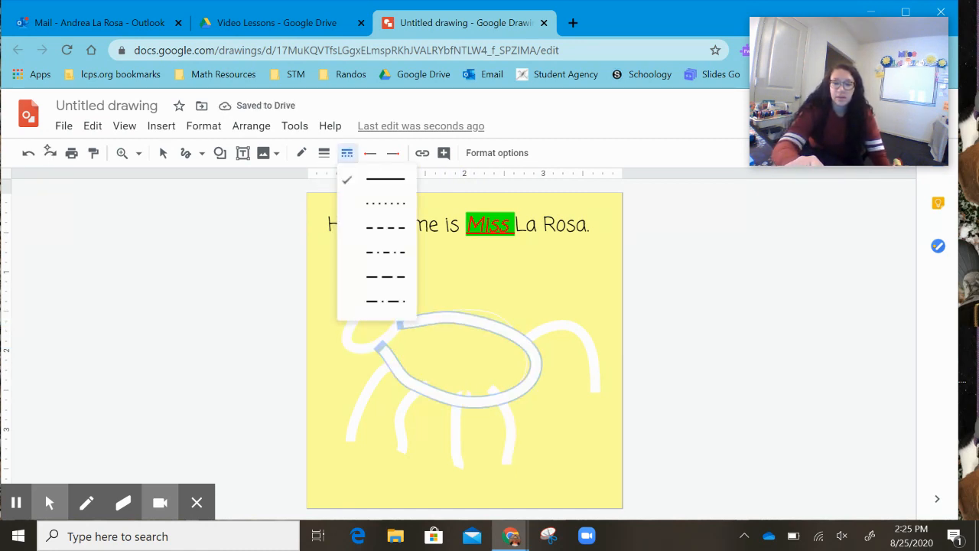
pyautogui.click(386, 203)
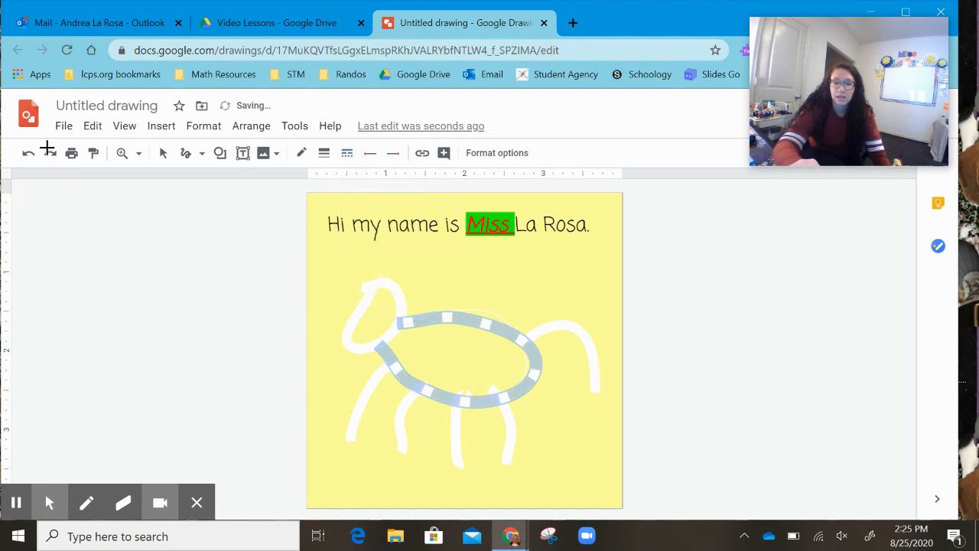
pyautogui.click(325, 152)
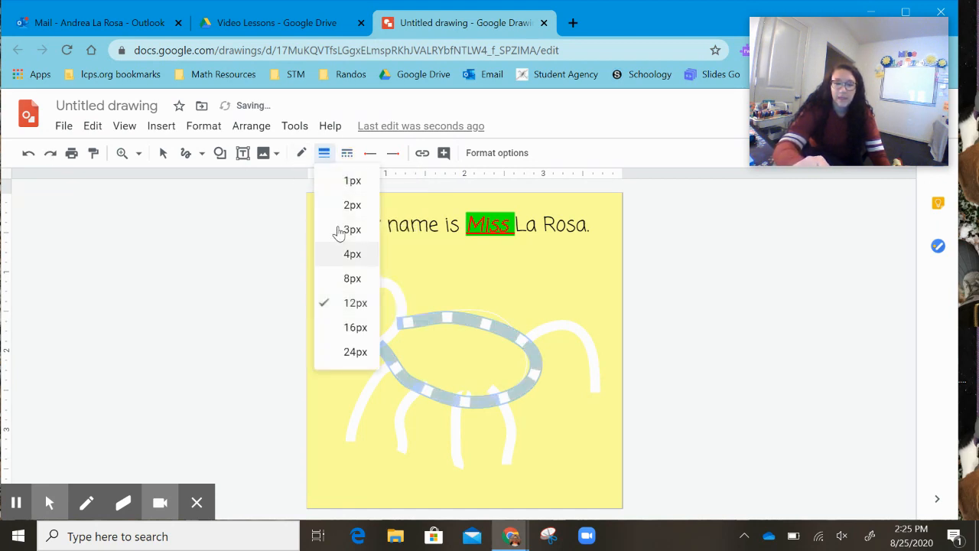
pyautogui.click(339, 229)
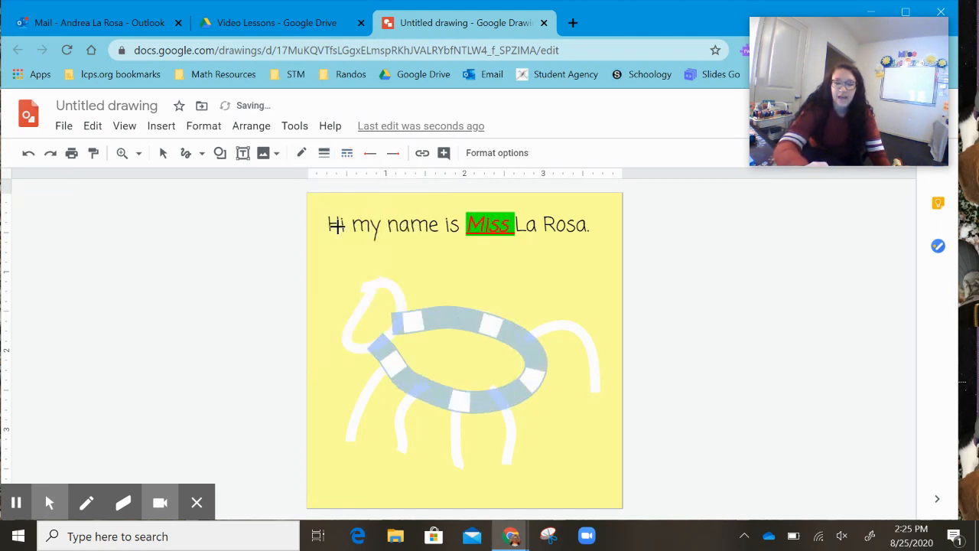
# - Set the line color to orange and scribble several orange dashed strokes across the horse
pyautogui.click(301, 153)
pyautogui.click(337, 223)
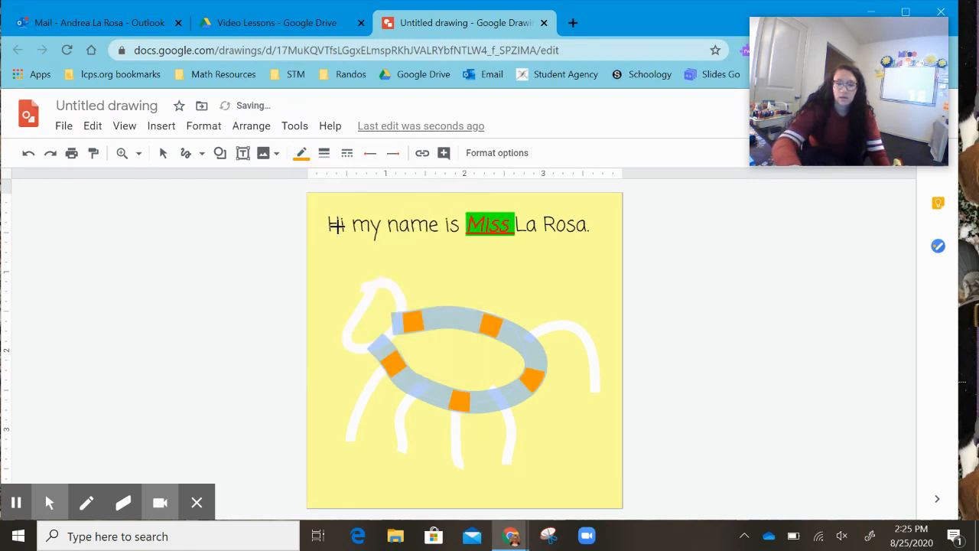
pyautogui.moveTo(421, 358)
pyautogui.mouseDown()
pyautogui.moveTo(462, 358)
pyautogui.moveTo(506, 390)
pyautogui.mouseUp()
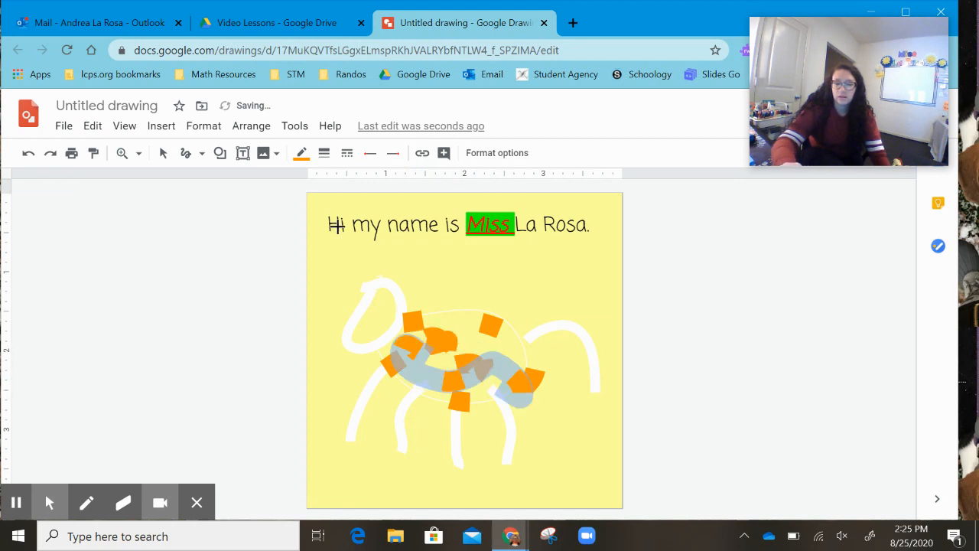
pyautogui.moveTo(490, 327)
pyautogui.mouseDown()
pyautogui.moveTo(556, 289)
pyautogui.moveTo(588, 394)
pyautogui.mouseUp()
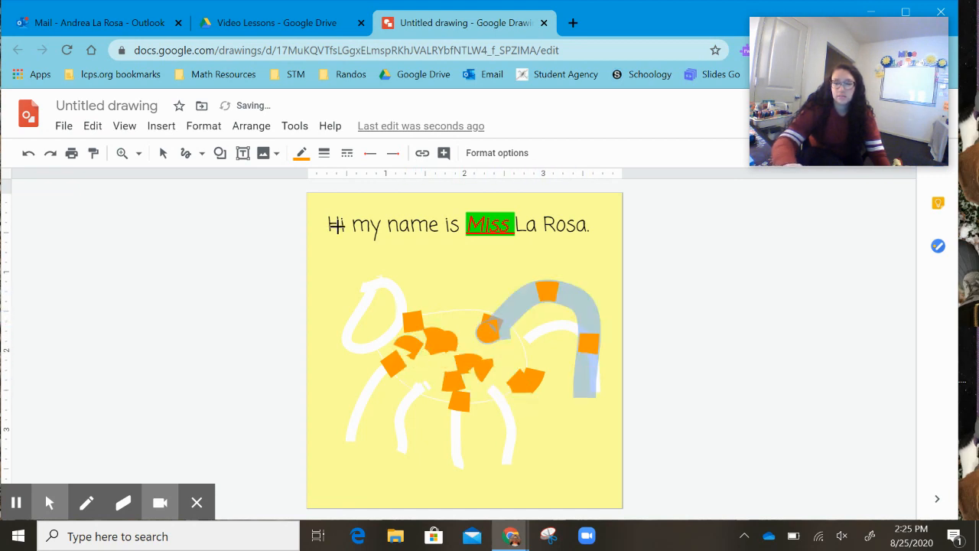
pyautogui.moveTo(572, 433)
pyautogui.mouseDown()
pyautogui.moveTo(450, 451)
pyautogui.moveTo(341, 420)
pyautogui.mouseUp()
pyautogui.moveTo(347, 375)
pyautogui.mouseDown()
pyautogui.moveTo(346, 348)
pyautogui.moveTo(512, 285)
pyautogui.mouseUp()
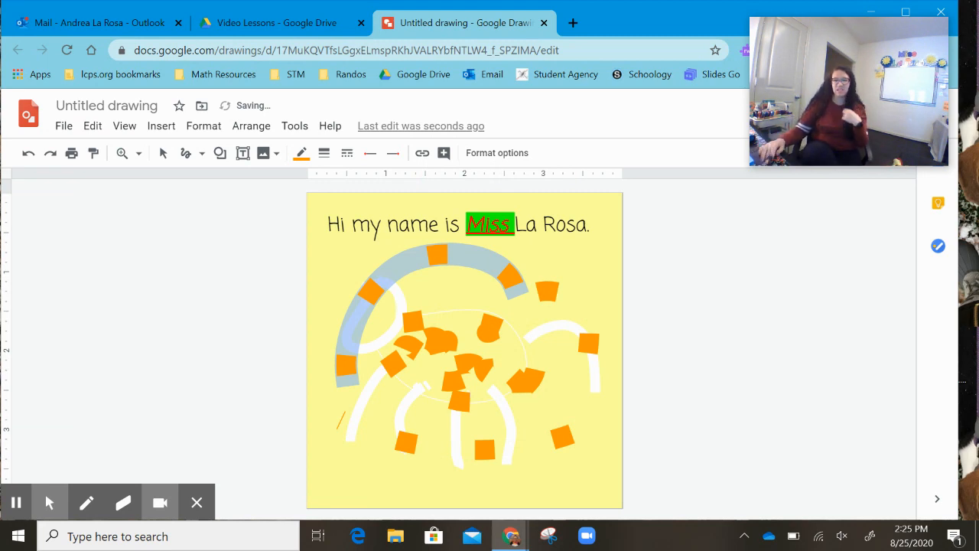
pyautogui.click(347, 153)
pyautogui.click(369, 154)
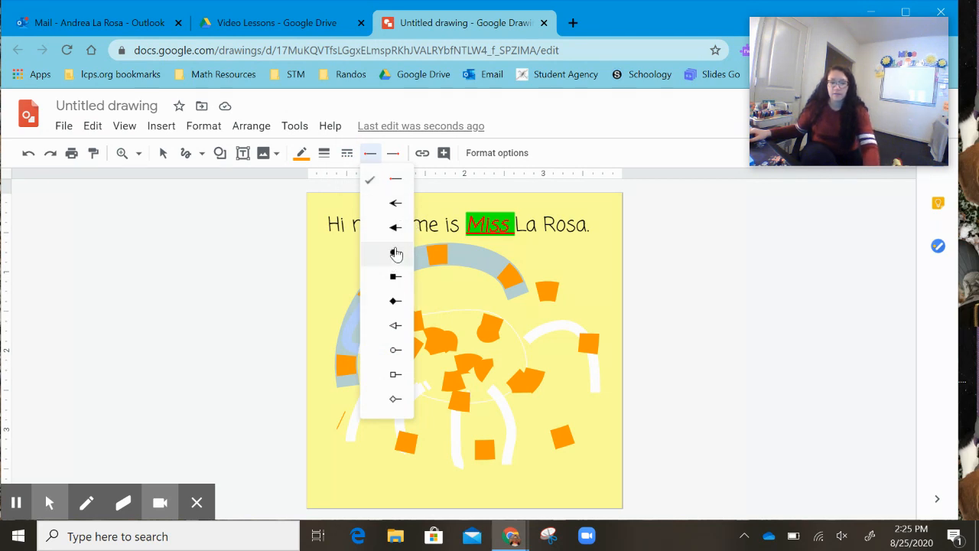
pyautogui.click(393, 154)
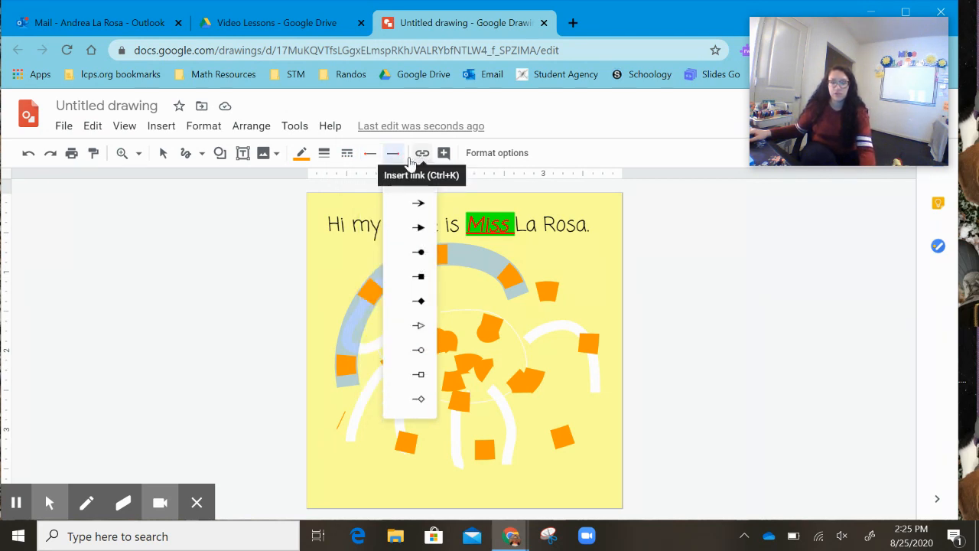
# - Undo all the horse edits, going back past the green highlight on "Miss"
pyautogui.click(28, 153)
pyautogui.click(28, 153)
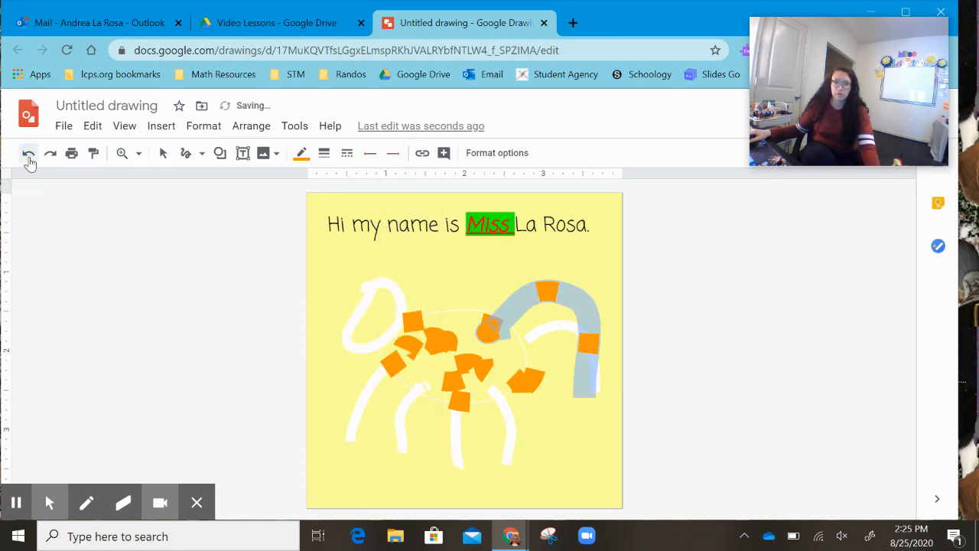
pyautogui.click(28, 153)
pyautogui.click(29, 153)
pyautogui.click(29, 153)
pyautogui.click(28, 153)
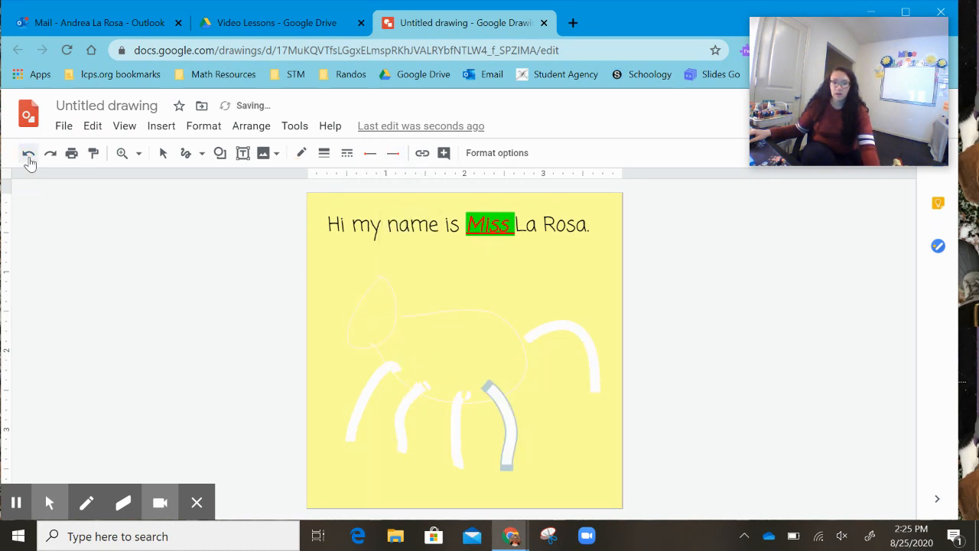
pyautogui.click(28, 153)
pyautogui.click(29, 153)
pyautogui.click(28, 153)
pyautogui.click(28, 155)
pyautogui.click(28, 155)
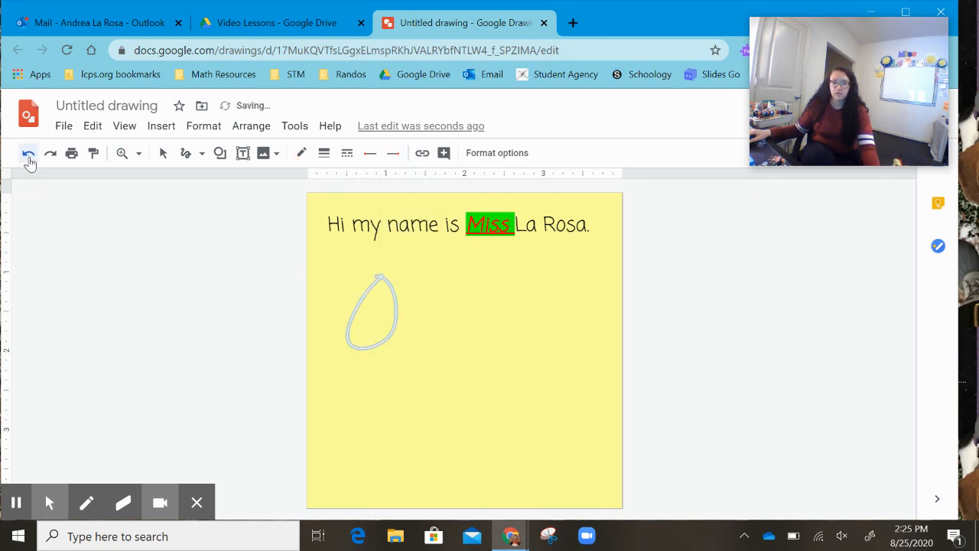
pyautogui.click(28, 156)
pyautogui.click(28, 155)
pyautogui.click(28, 155)
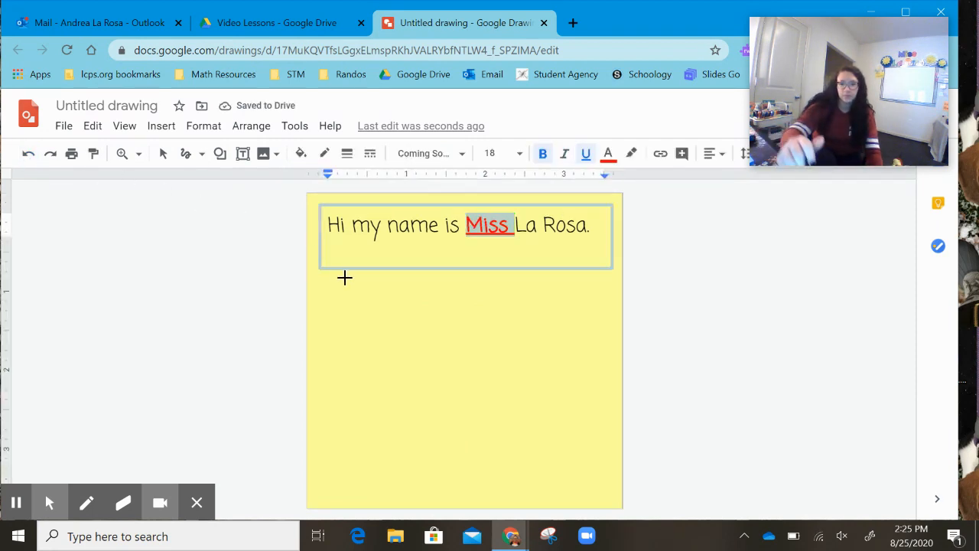
# - Scribble a new black horse below the greeting, drawing its four legs under the body
pyautogui.moveTo(365, 297)
pyautogui.mouseDown()
pyautogui.moveTo(390, 331)
pyautogui.moveTo(362, 304)
pyautogui.moveTo(369, 347)
pyautogui.moveTo(374, 304)
pyautogui.moveTo(535, 362)
pyautogui.moveTo(386, 391)
pyautogui.mouseUp()
pyautogui.moveTo(417, 393)
pyautogui.mouseDown()
pyautogui.moveTo(400, 427)
pyautogui.moveTo(435, 451)
pyautogui.mouseUp()
pyautogui.moveTo(462, 416); pyautogui.dragTo(461, 460)
pyautogui.moveTo(498, 416); pyautogui.dragTo(503, 455)
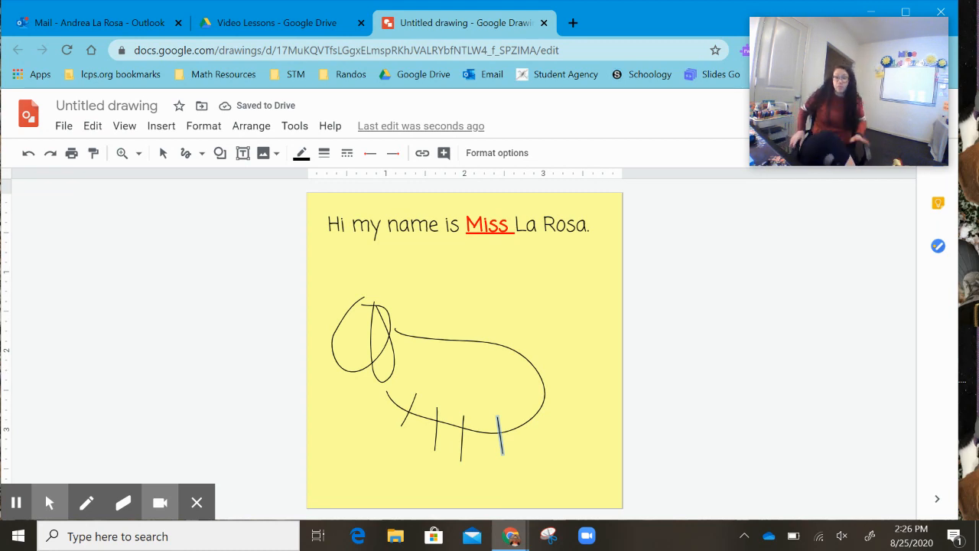
# - Reposition the greeting text box back to the top of the page and deselect it
pyautogui.click(164, 155)
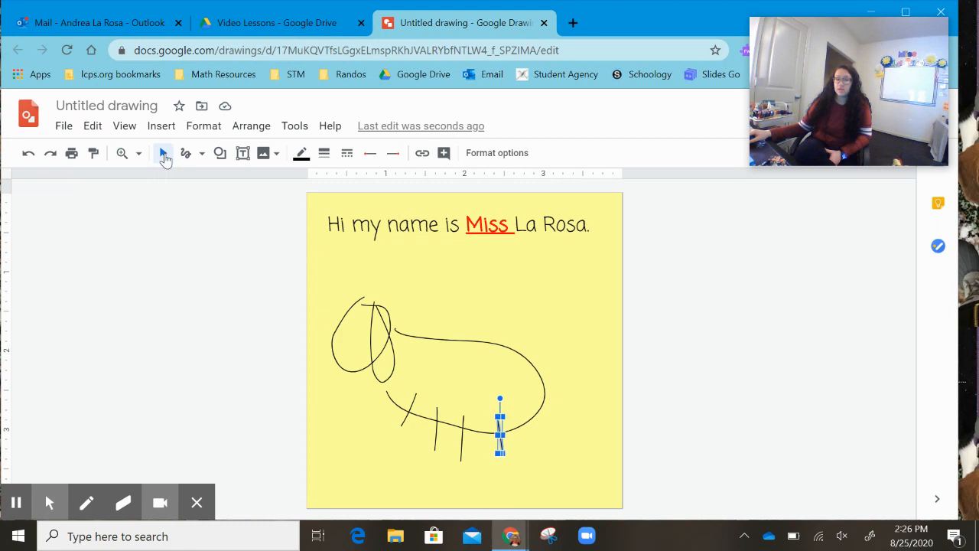
pyautogui.click(314, 265)
pyautogui.moveTo(321, 262); pyautogui.dragTo(470, 293)
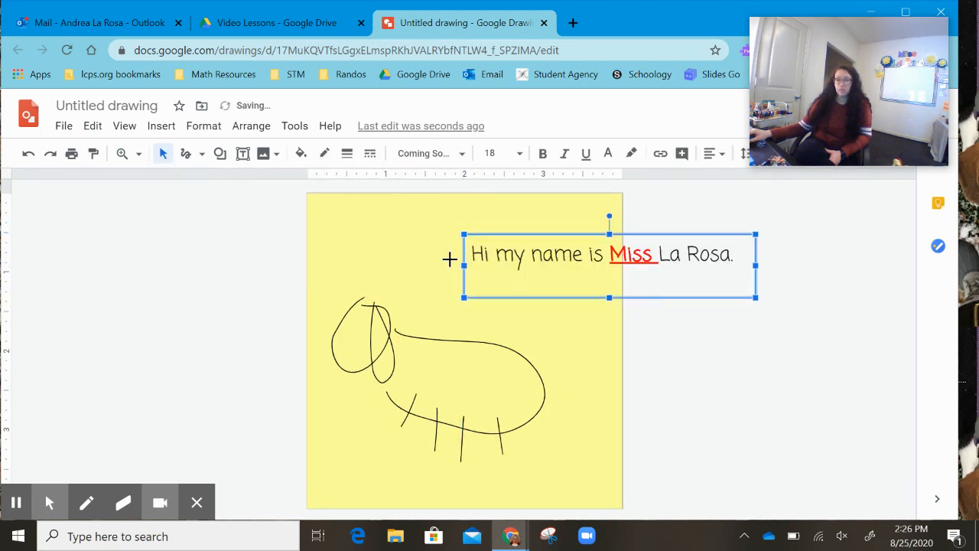
pyautogui.click(477, 253)
pyautogui.moveTo(505, 234); pyautogui.dragTo(362, 206)
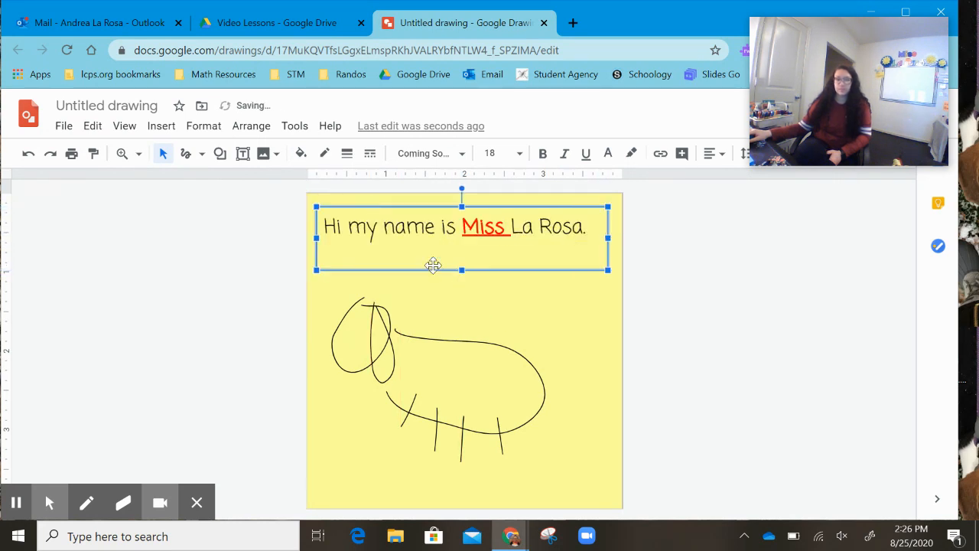
pyautogui.click(675, 324)
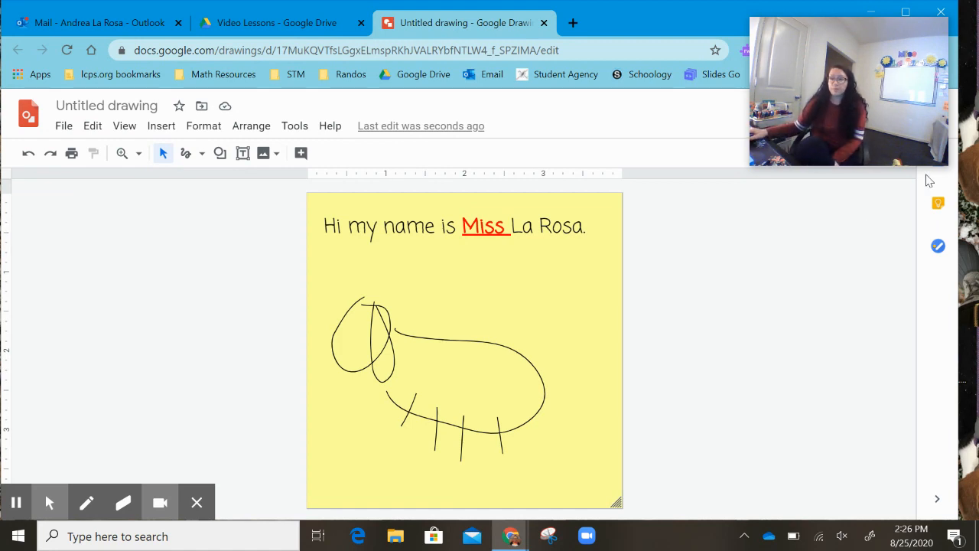
pyautogui.moveTo(806, 157)
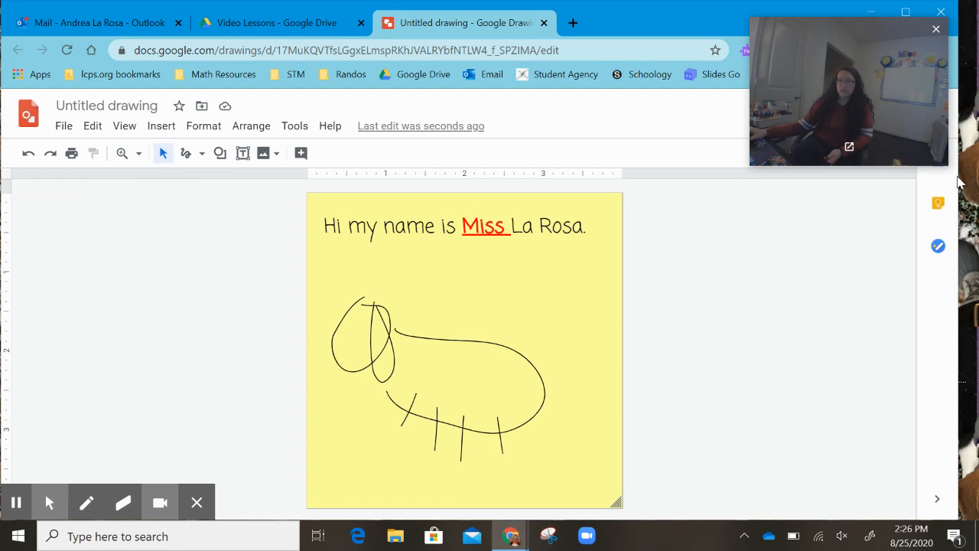
# - Drag the downloaded city skyline image from the desktop onto the page and move it to the page's bottom edge
pyautogui.moveTo(956, 184); pyautogui.dragTo(881, 184)
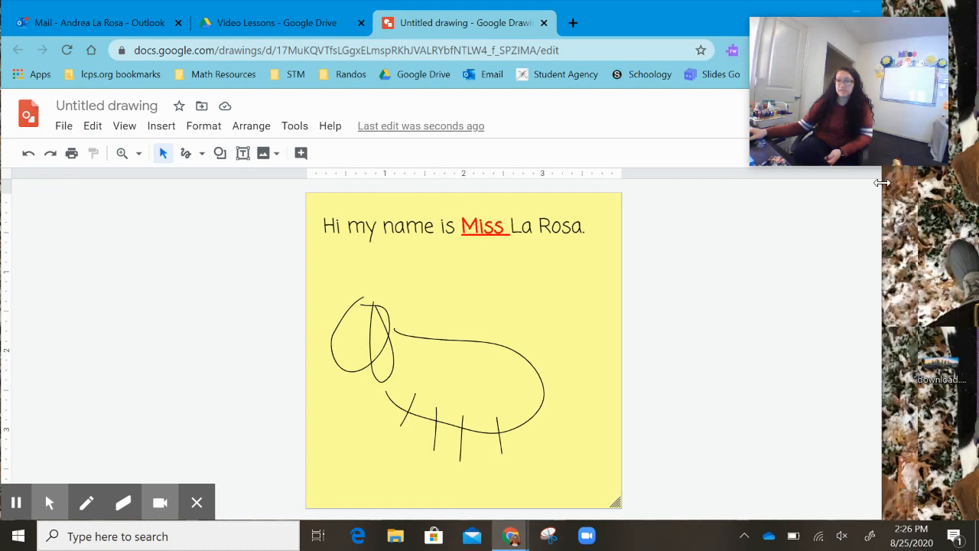
pyautogui.moveTo(941, 361)
pyautogui.mouseDown()
pyautogui.moveTo(499, 360)
pyautogui.moveTo(486, 326)
pyautogui.mouseUp()
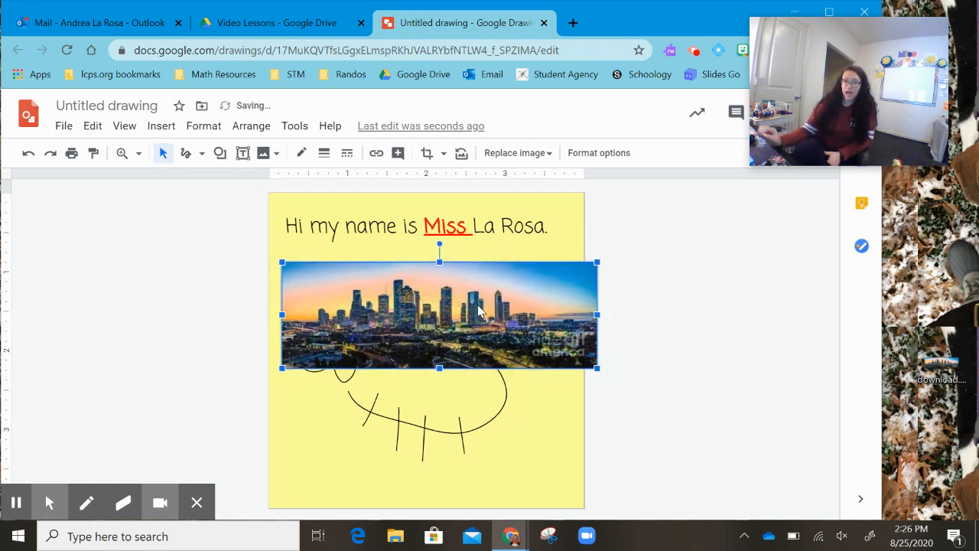
pyautogui.moveTo(472, 296); pyautogui.dragTo(464, 434)
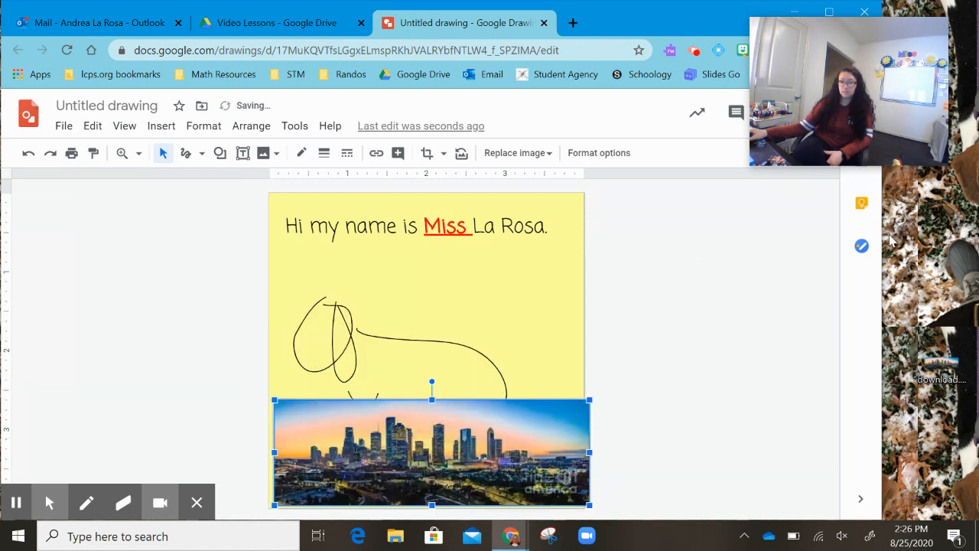
pyautogui.moveTo(882, 229); pyautogui.dragTo(978, 230)
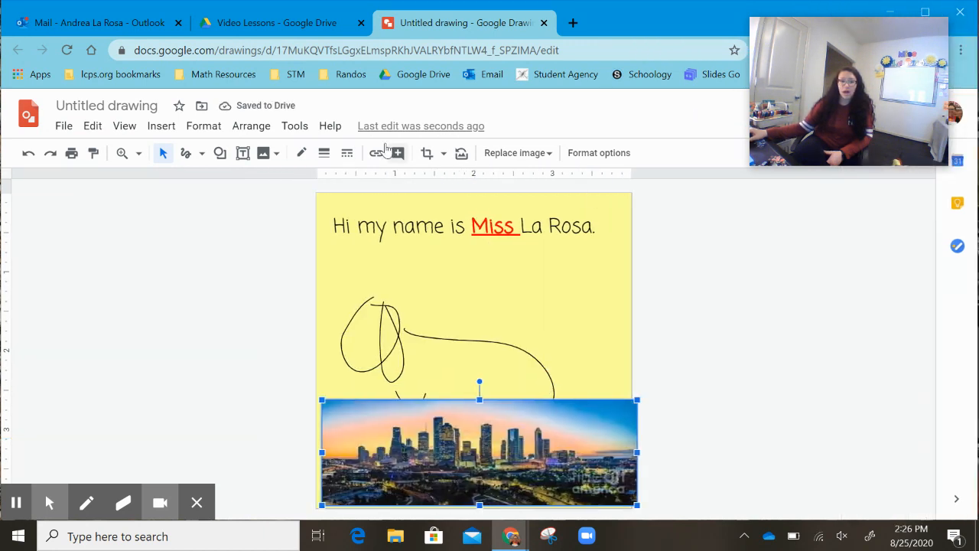
# - Search the web for "dinosaur" images from the image insert option
pyautogui.click(161, 127)
pyautogui.moveTo(176, 158)
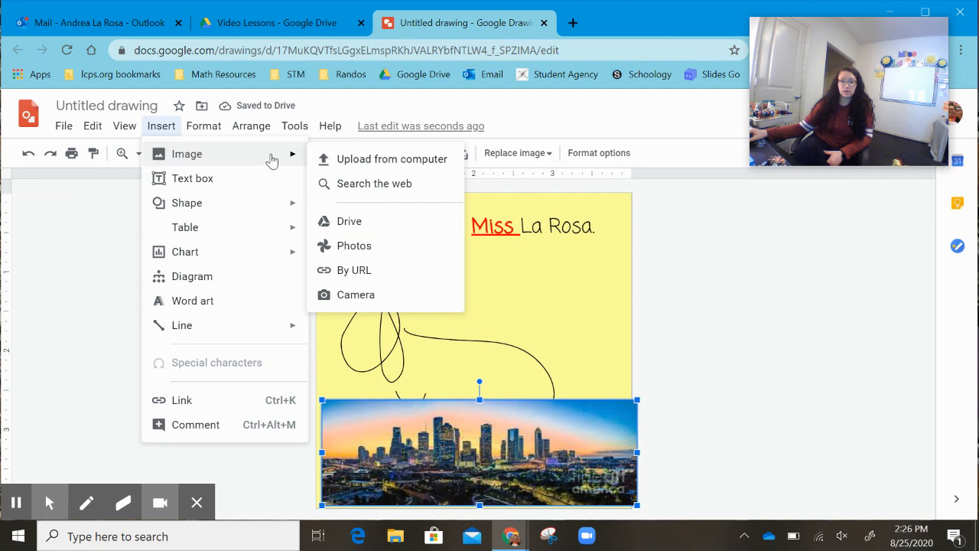
pyautogui.click(377, 188)
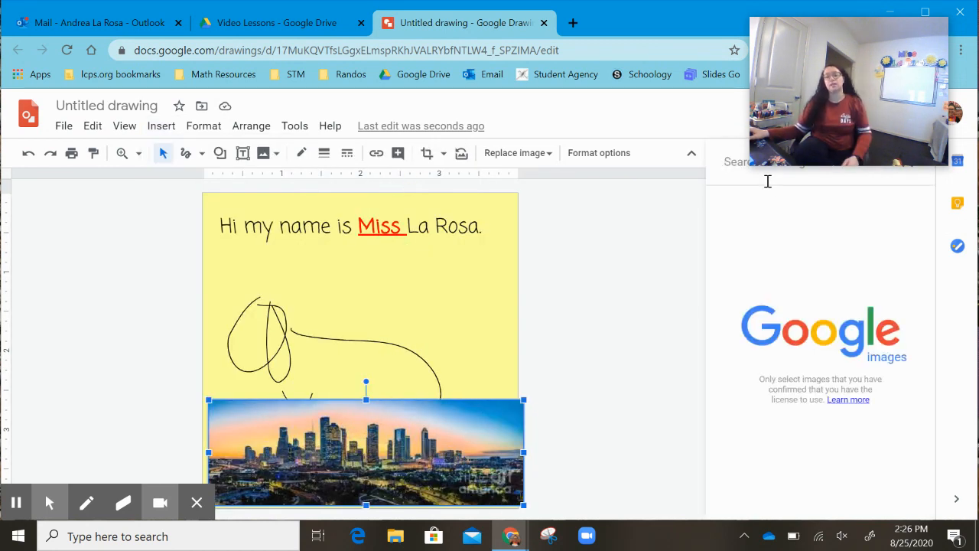
pyautogui.write('d')
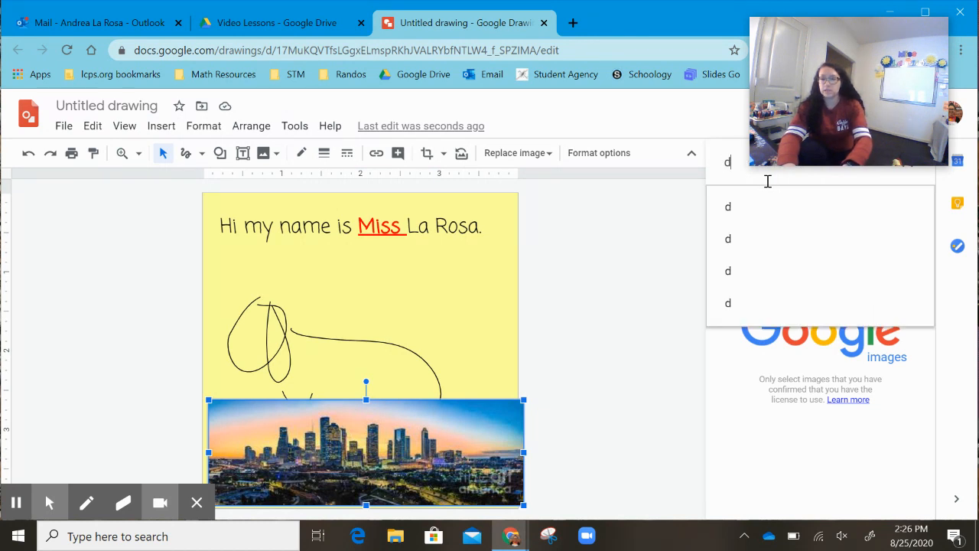
pyautogui.write('inosaur')
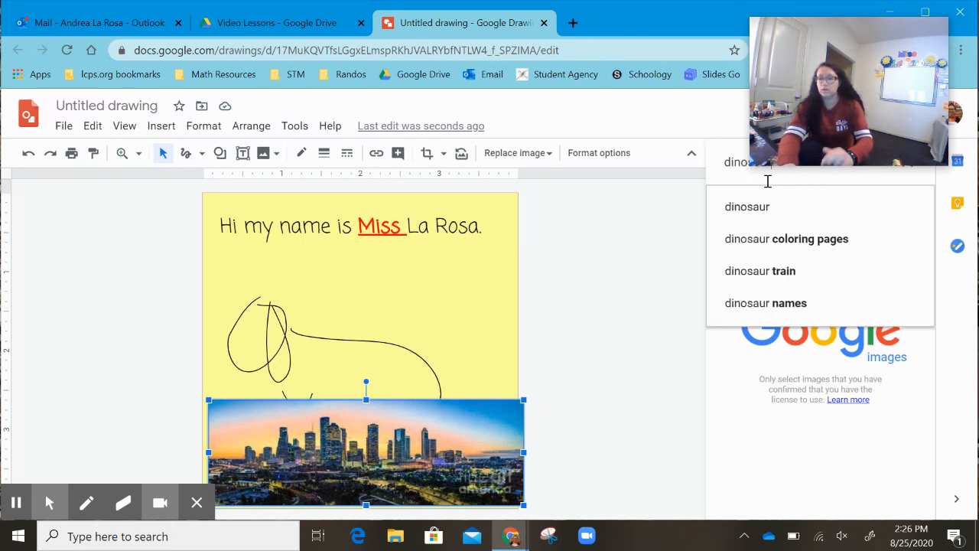
pyautogui.press('Return')
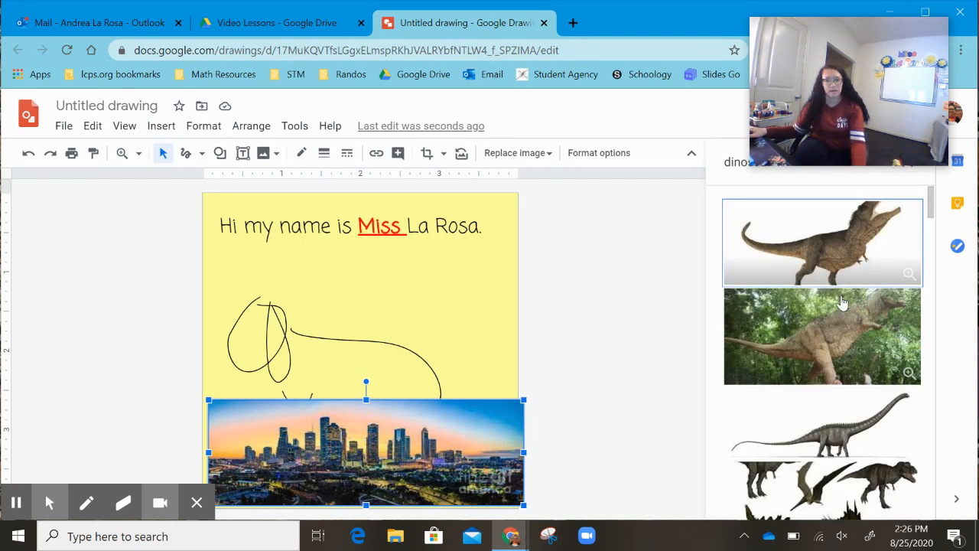